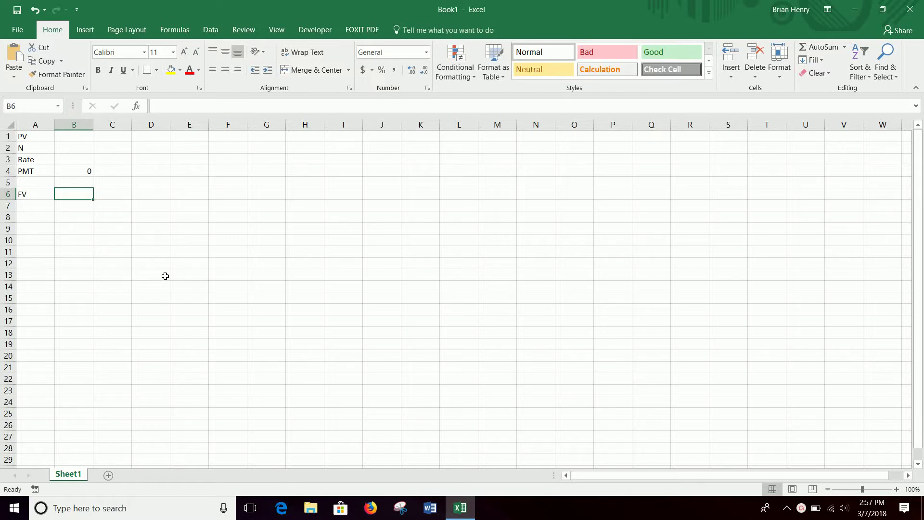
# - Enter PV 10000 in B1, 8 periods in B2 and a 3.1% rate in B3
pyautogui.click(80, 137)
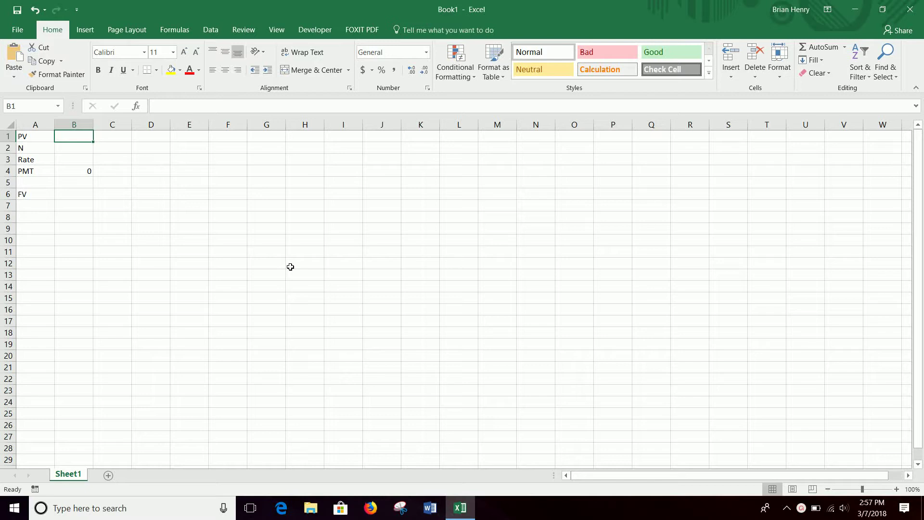
pyautogui.write('10000')
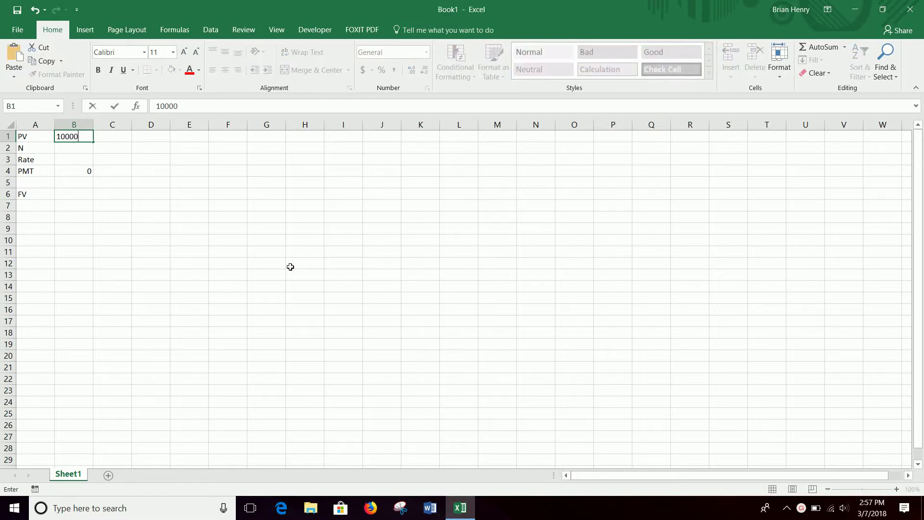
pyautogui.press('Return')
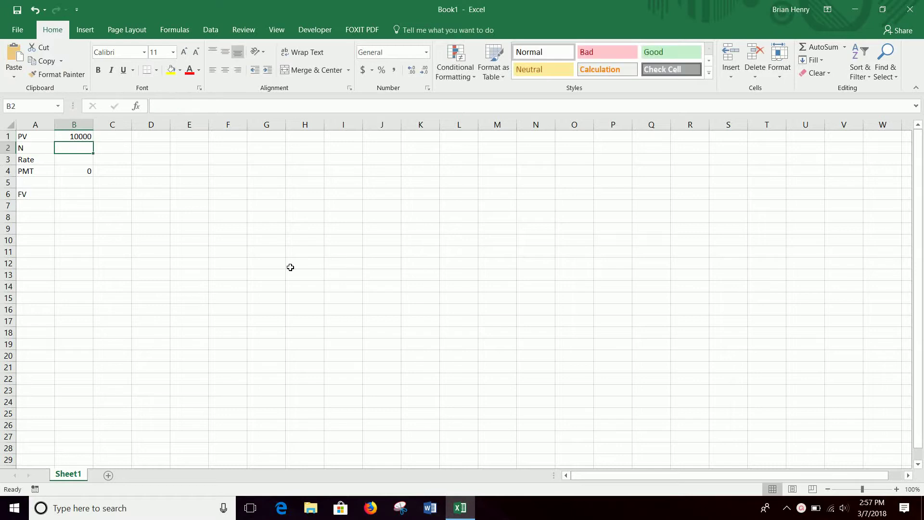
pyautogui.click(39, 137)
pyautogui.click(72, 137)
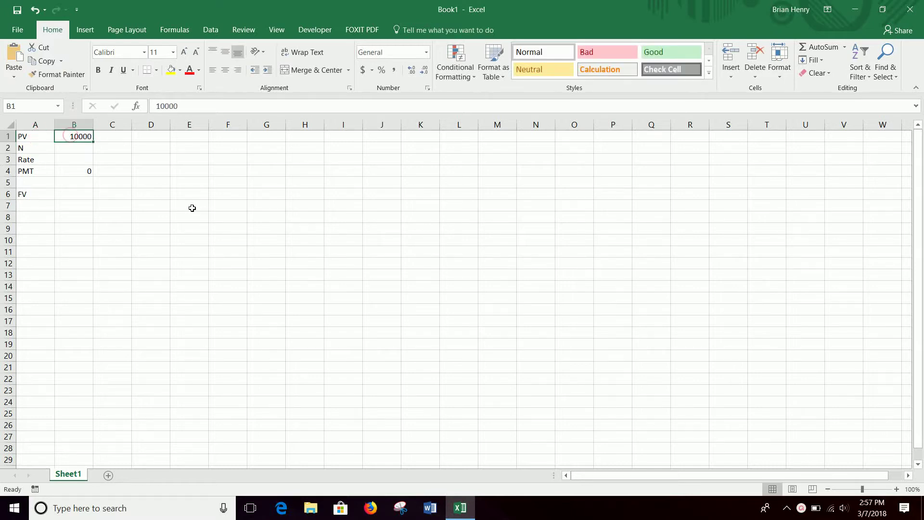
pyautogui.click(74, 148)
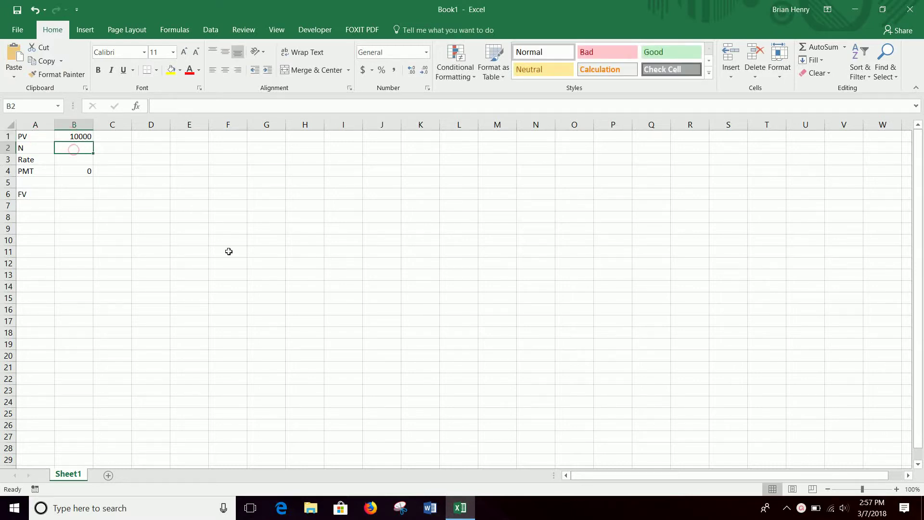
pyautogui.write('8')
pyautogui.press('Return')
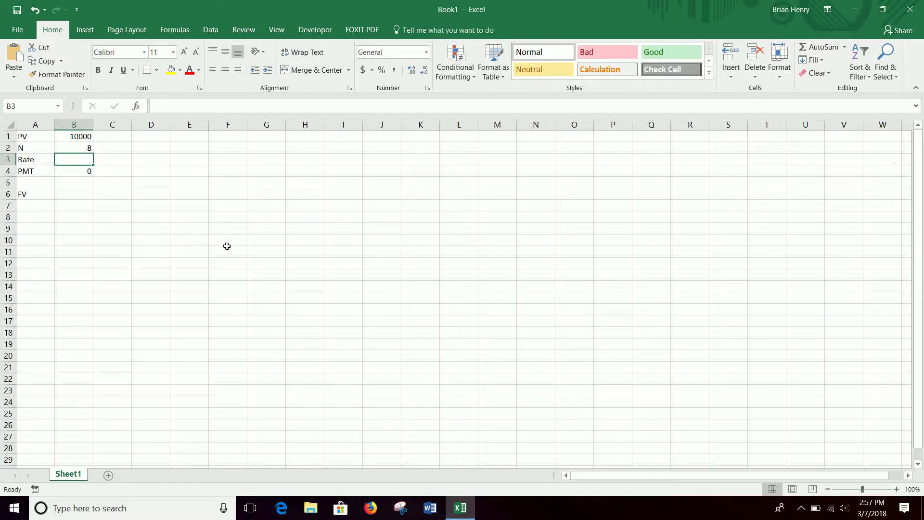
pyautogui.write('3.1')
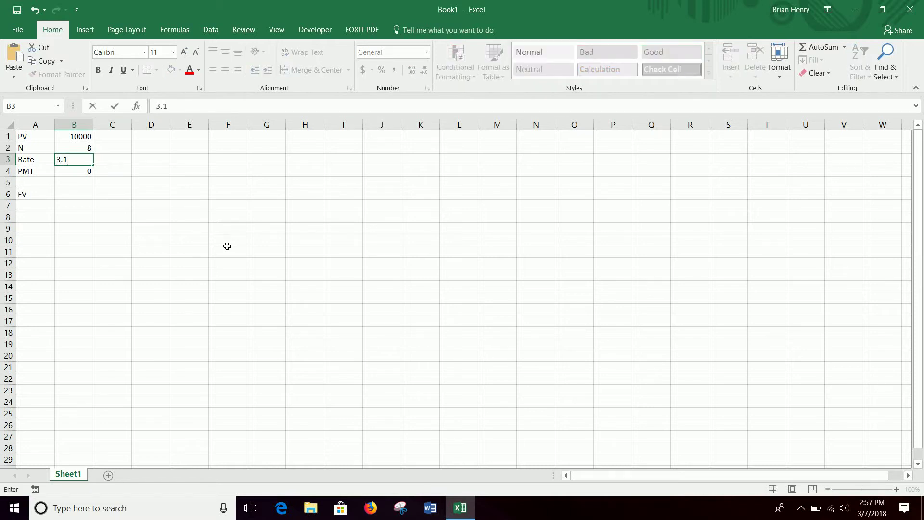
pyautogui.write('%')
pyautogui.press('Return')
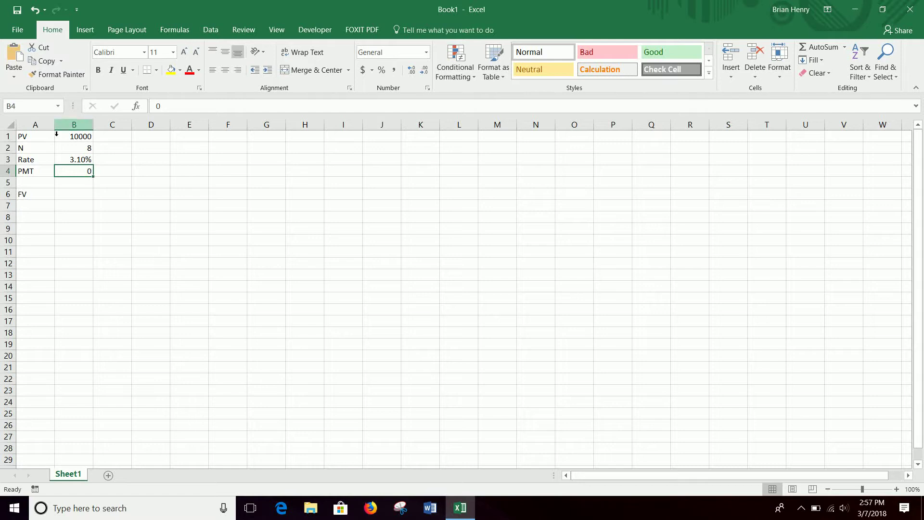
# - Review the PV and period inputs, then begin an =fv( formula in B6
pyautogui.click(84, 137)
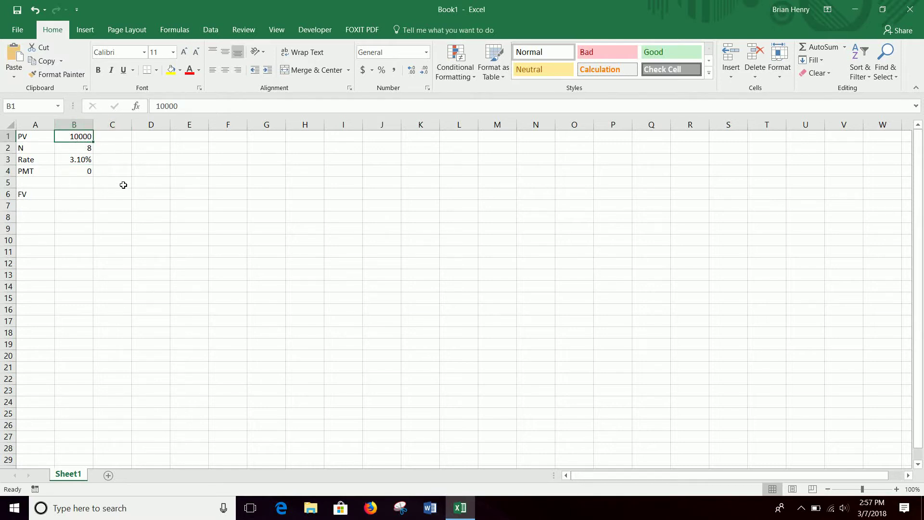
pyautogui.click(72, 149)
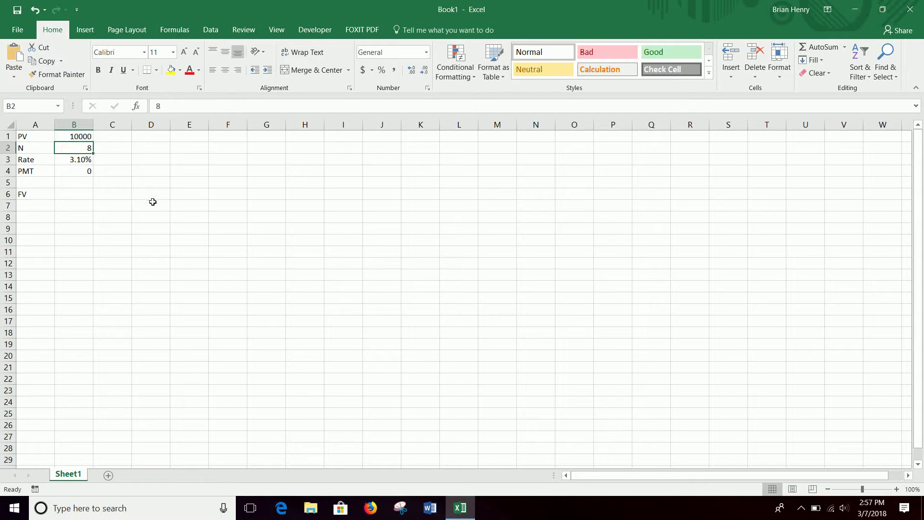
pyautogui.click(73, 195)
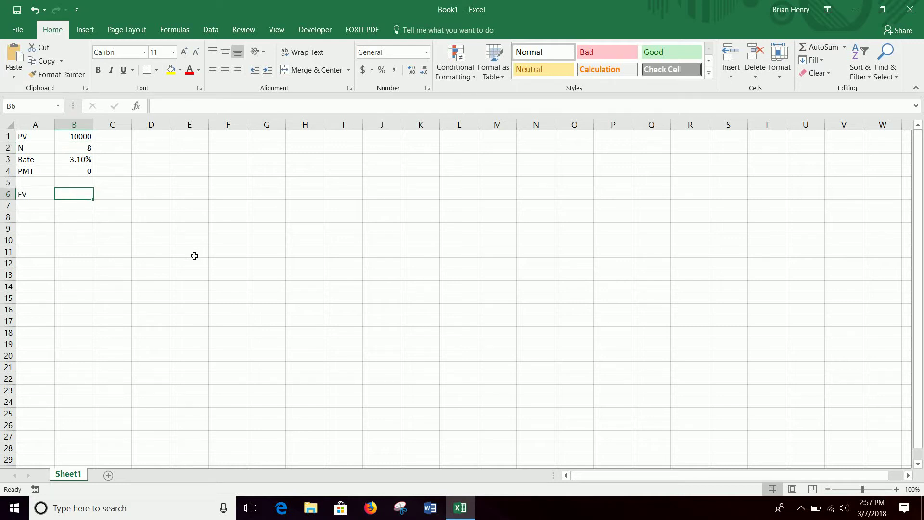
pyautogui.write('=fv(')
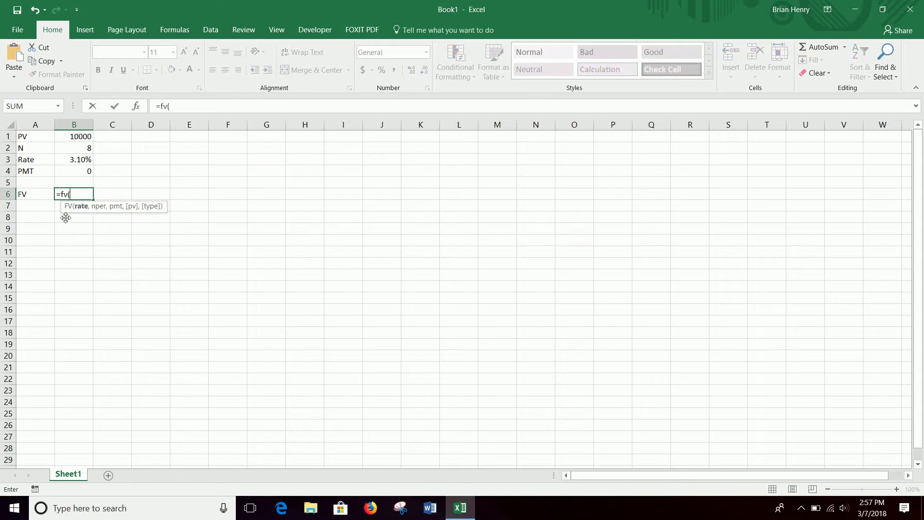
# - Complete B6 as =fv(B3,B2,B4,B1), returning ($12,766.43)
pyautogui.click(72, 161)
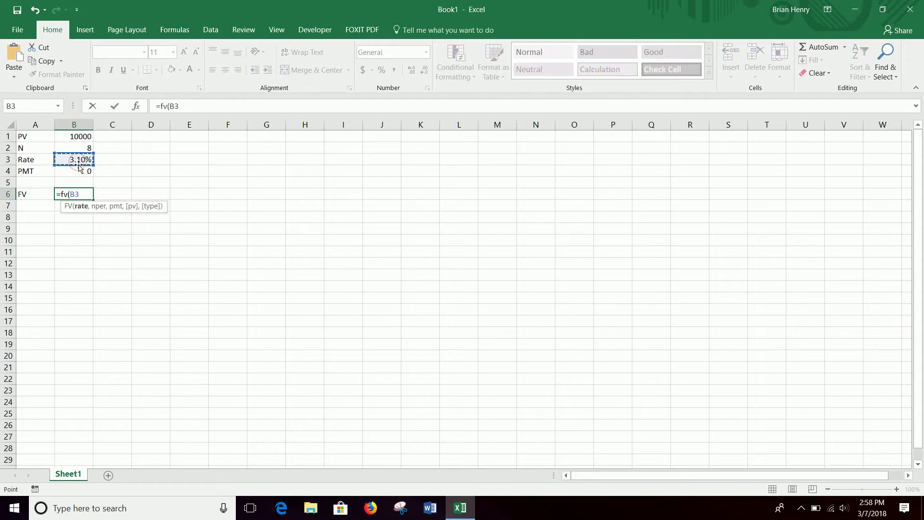
pyautogui.write(',')
pyautogui.click(79, 148)
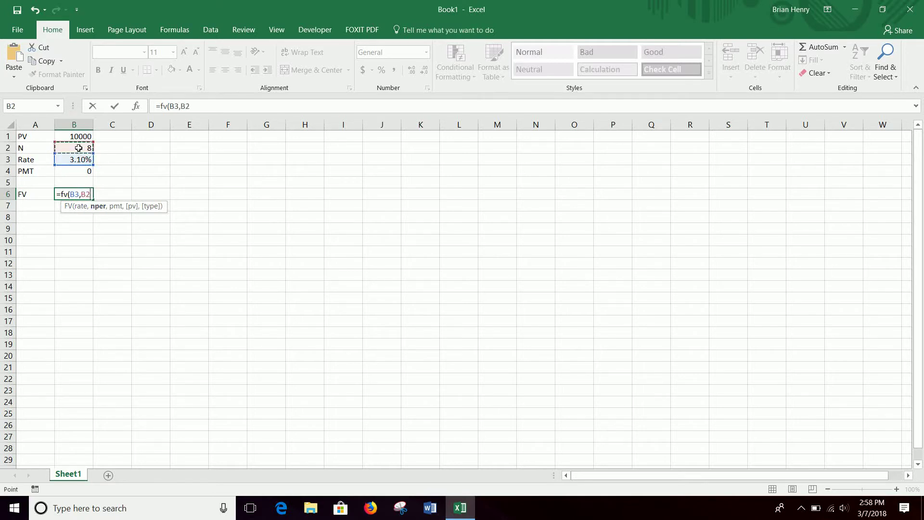
pyautogui.write(',')
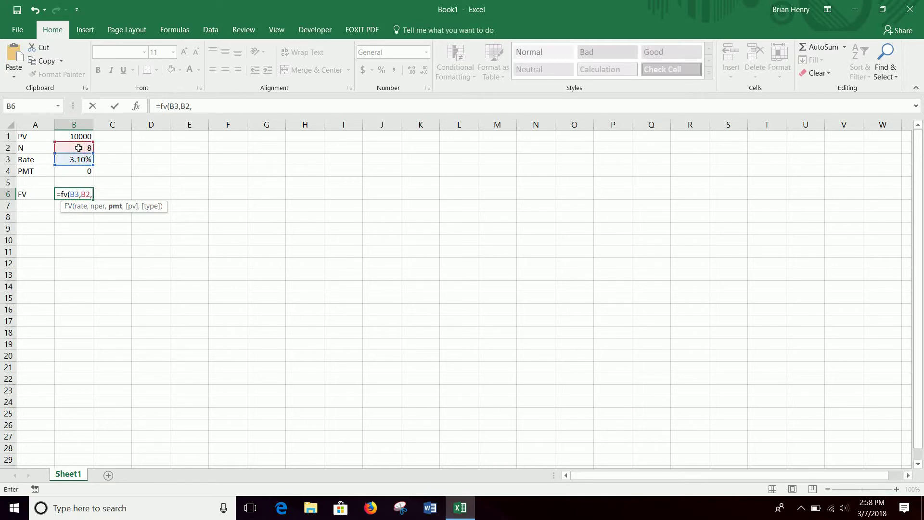
pyautogui.click(72, 170)
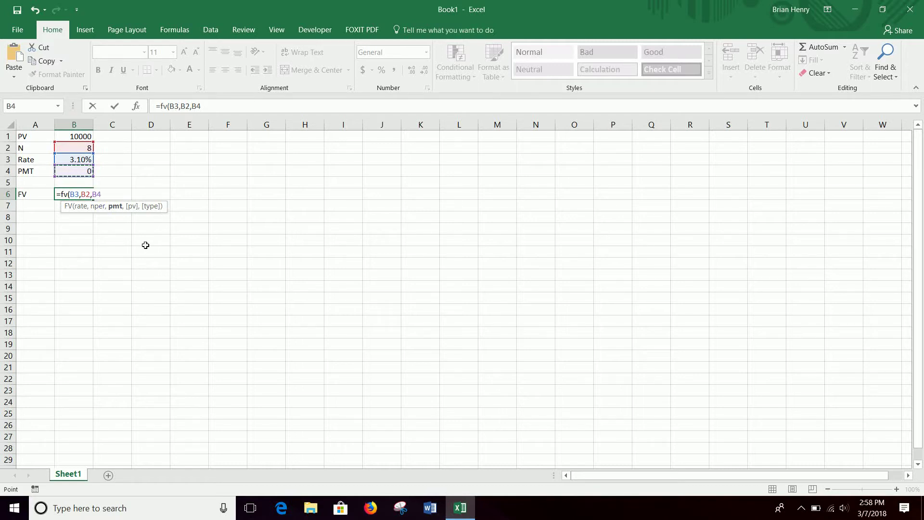
pyautogui.write(',')
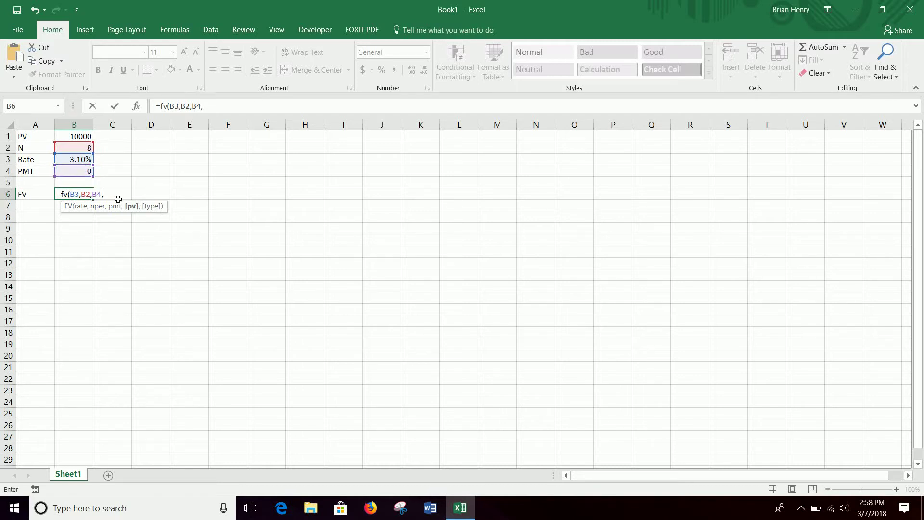
pyautogui.click(70, 134)
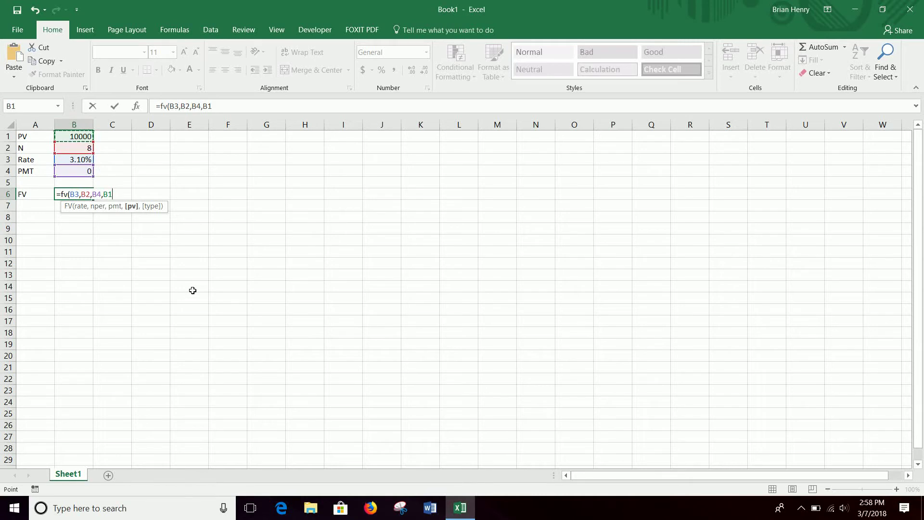
pyautogui.press('Return')
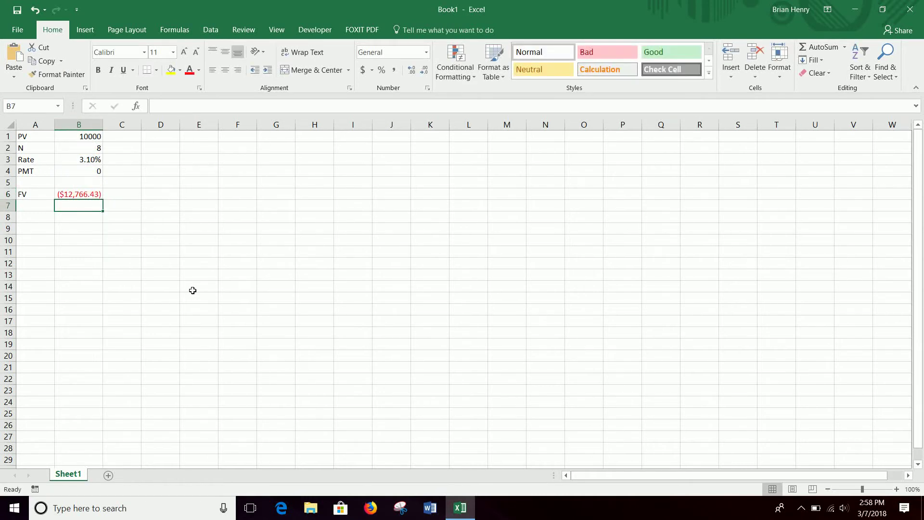
# - Change the PV in B1 to -10000 so B6's FV becomes a positive $12,766.43
pyautogui.click(83, 194)
pyautogui.click(102, 136)
pyautogui.click(150, 108)
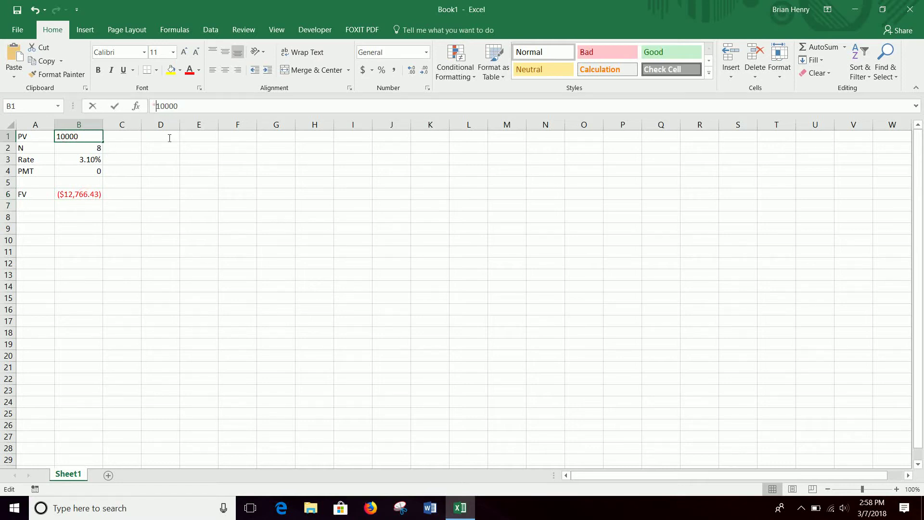
pyautogui.write('-')
pyautogui.press('Return')
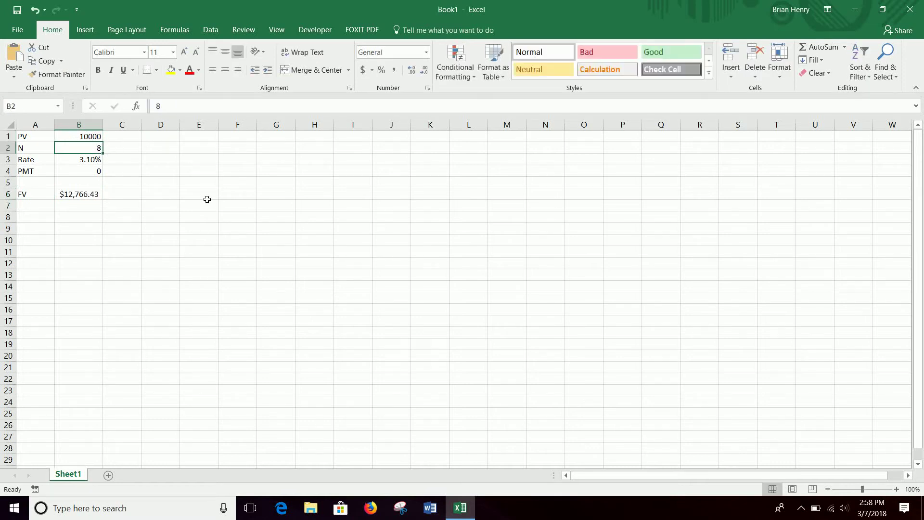
pyautogui.click(87, 137)
pyautogui.click(43, 137)
pyautogui.click(87, 136)
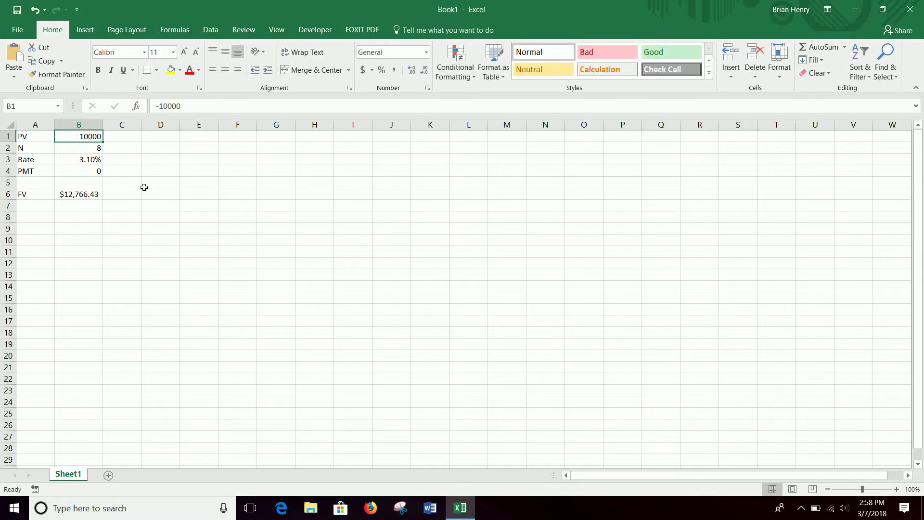
pyautogui.click(86, 193)
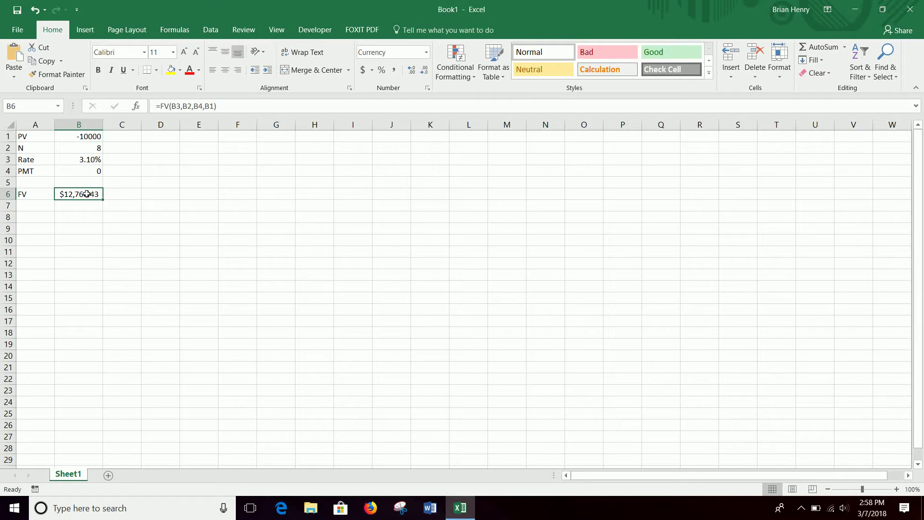
pyautogui.click(87, 137)
pyautogui.click(87, 195)
# - Start a timeline with period 0 in E2 and an opening balance of 10000 in E3
pyautogui.click(182, 149)
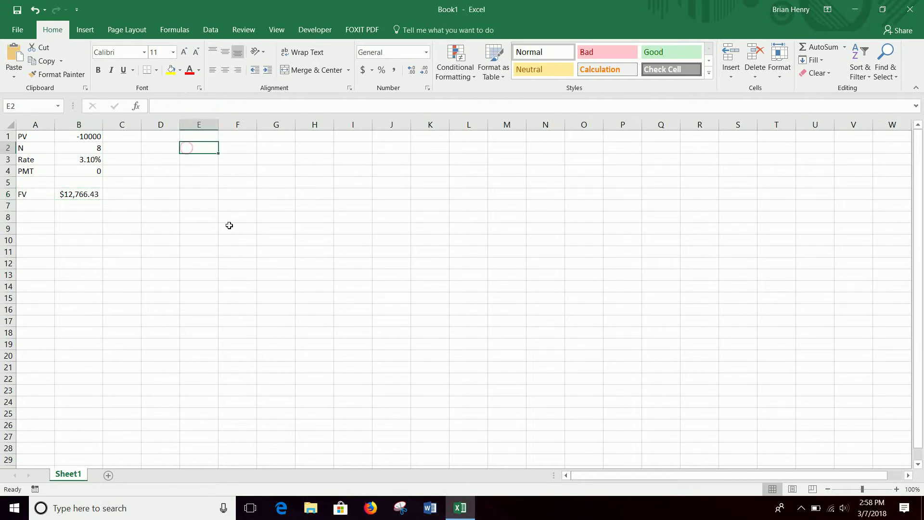
pyautogui.write('0')
pyautogui.press('Return')
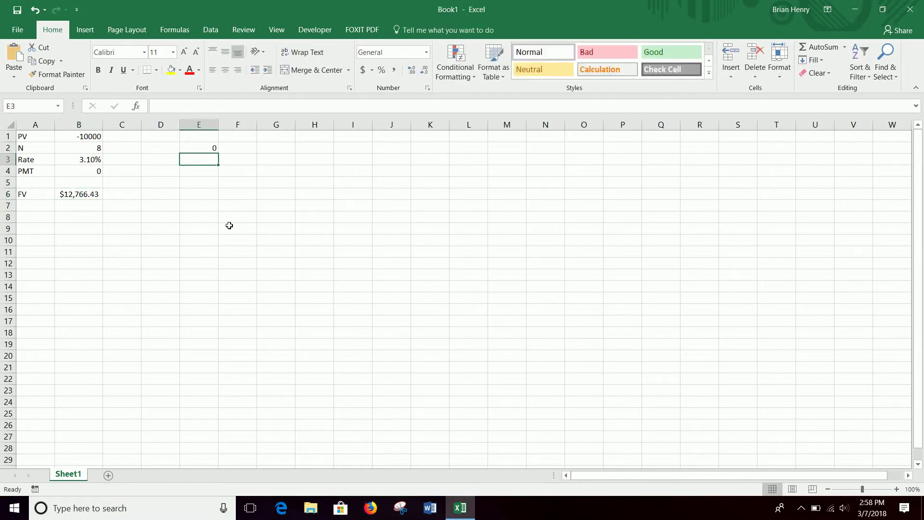
pyautogui.write('10')
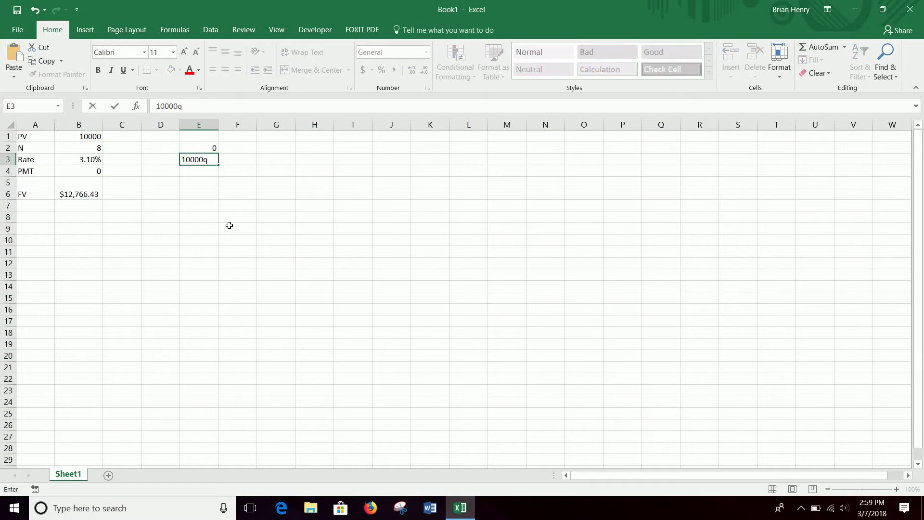
pyautogui.write('000q')
pyautogui.press('BackSpace')
pyautogui.press('Tab')
# - Number periods 1 through 8 across F2:M2 and start F3's formula referencing E3
pyautogui.press('Up')
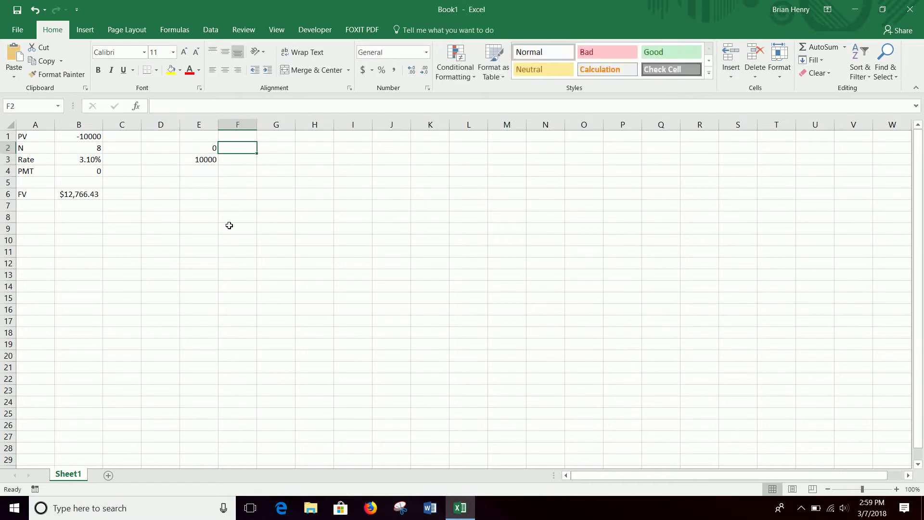
pyautogui.write('1')
pyautogui.press('Tab')
pyautogui.write('2')
pyautogui.press('Tab')
pyautogui.write('3')
pyautogui.press('Tab')
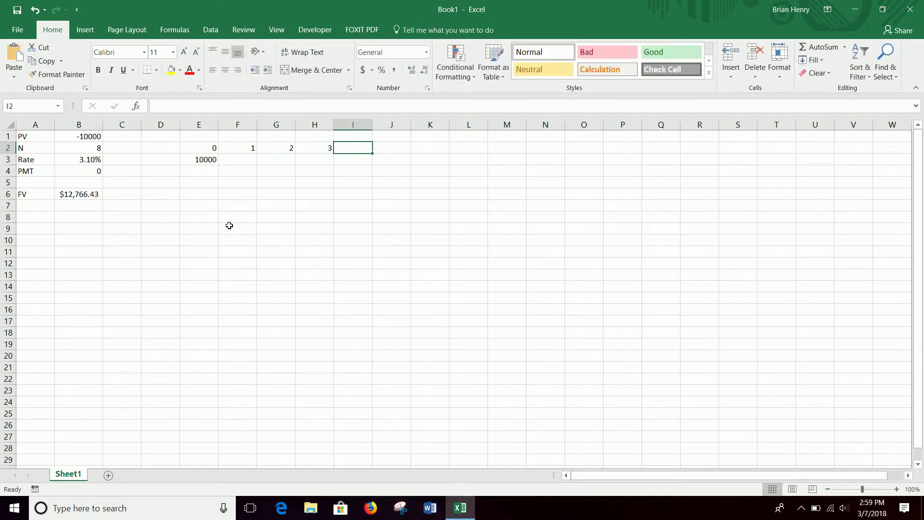
pyautogui.write('4')
pyautogui.press('Tab')
pyautogui.write('5')
pyautogui.press('Tab')
pyautogui.write('6')
pyautogui.press('Tab')
pyautogui.write('7')
pyautogui.press('Tab')
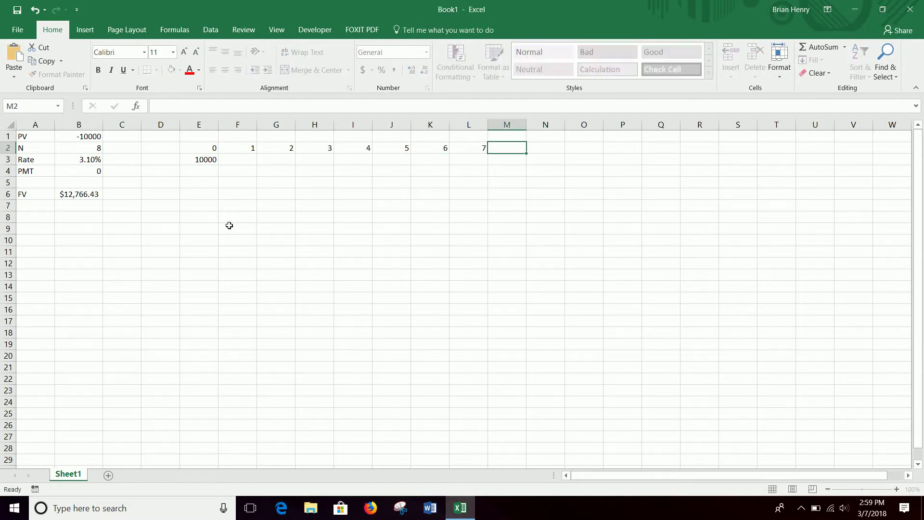
pyautogui.press('Return')
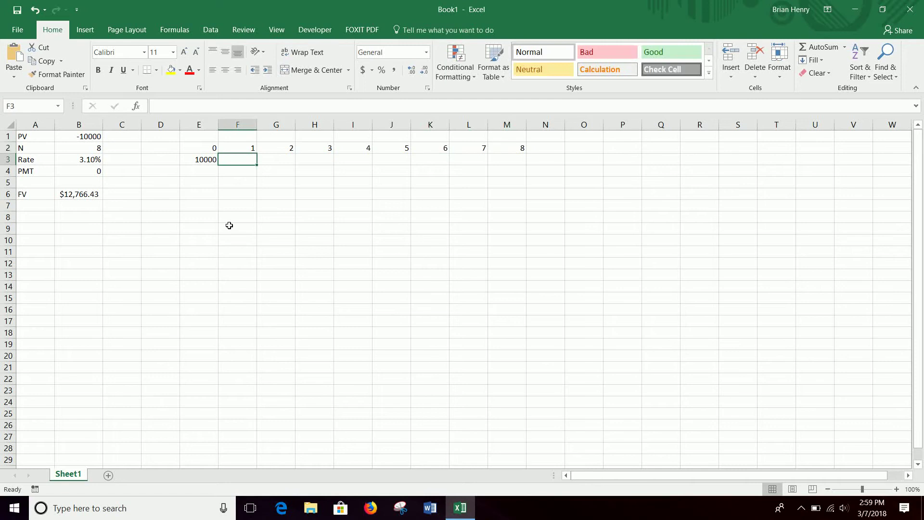
pyautogui.write('=')
pyautogui.press('Left')
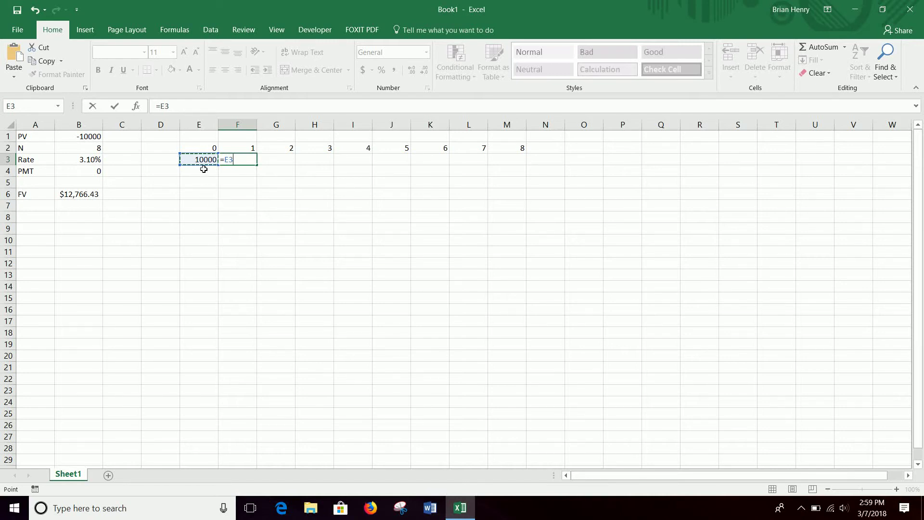
# - Finish F3 as =E3*(1+$B$3) for the period 1 balance
pyautogui.write('*(1+')
pyautogui.click(88, 158)
pyautogui.press('F4')
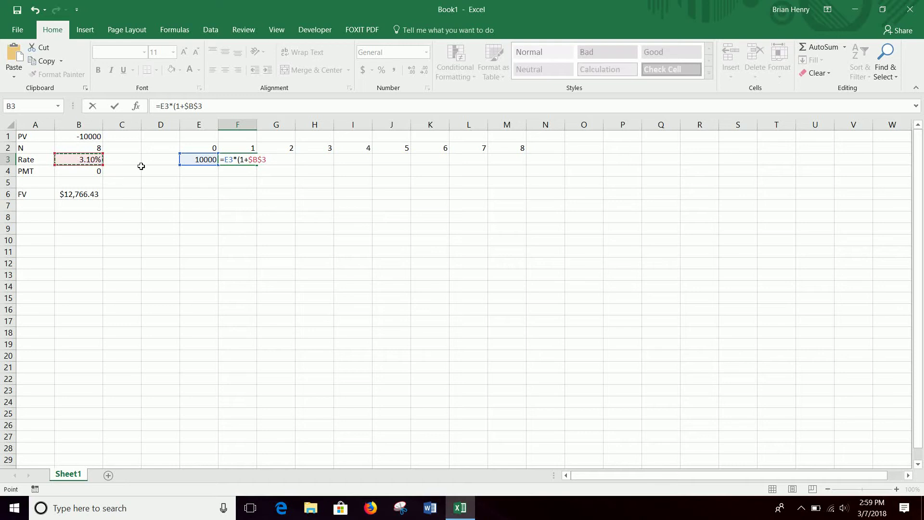
pyautogui.write(')')
pyautogui.press('Return')
# - Fill the growth formula to M3, reaching 12766.43 to match B6's FV
pyautogui.click(239, 160)
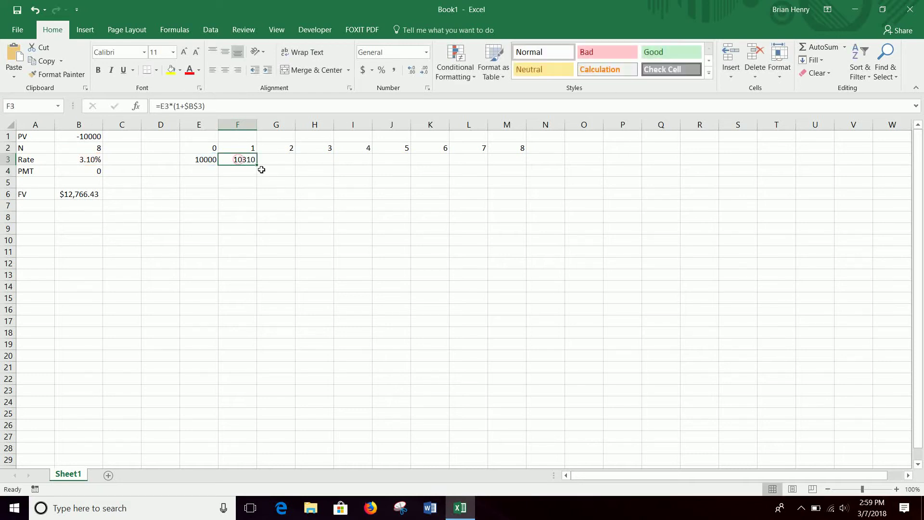
pyautogui.moveTo(258, 165); pyautogui.dragTo(526, 166)
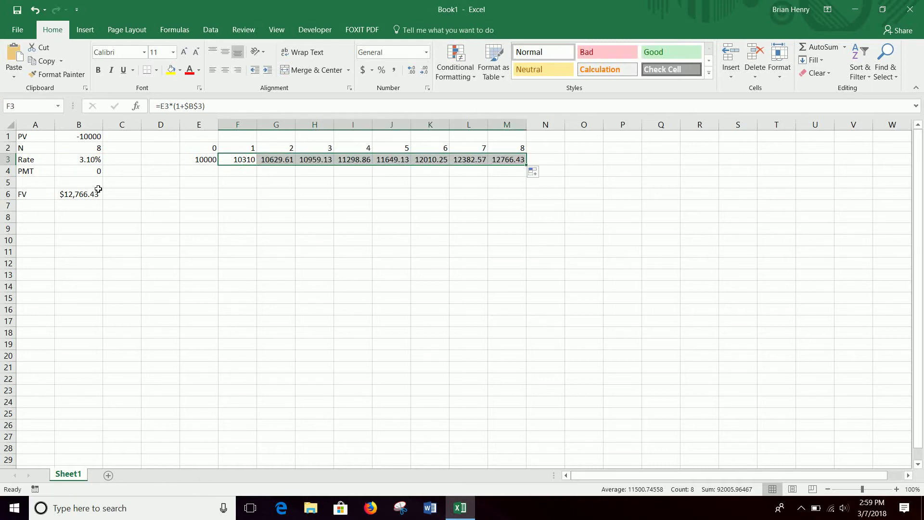
pyautogui.click(71, 193)
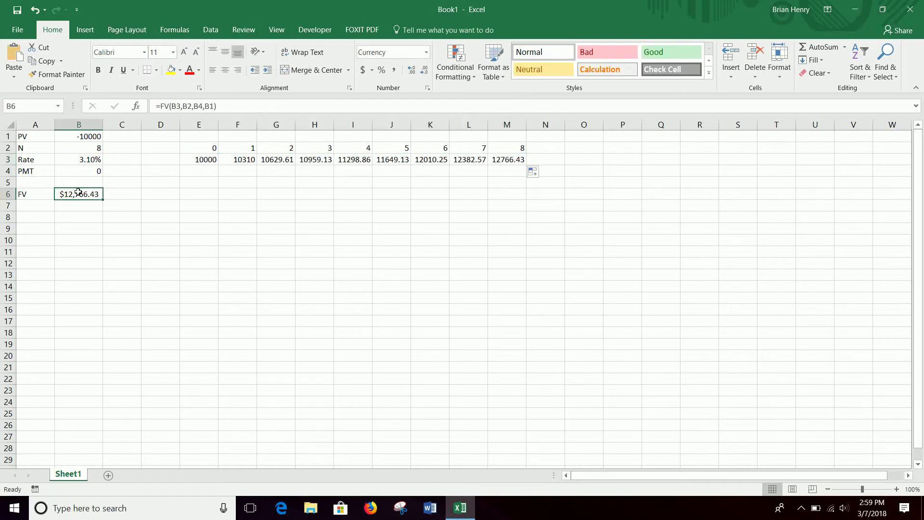
pyautogui.click(494, 159)
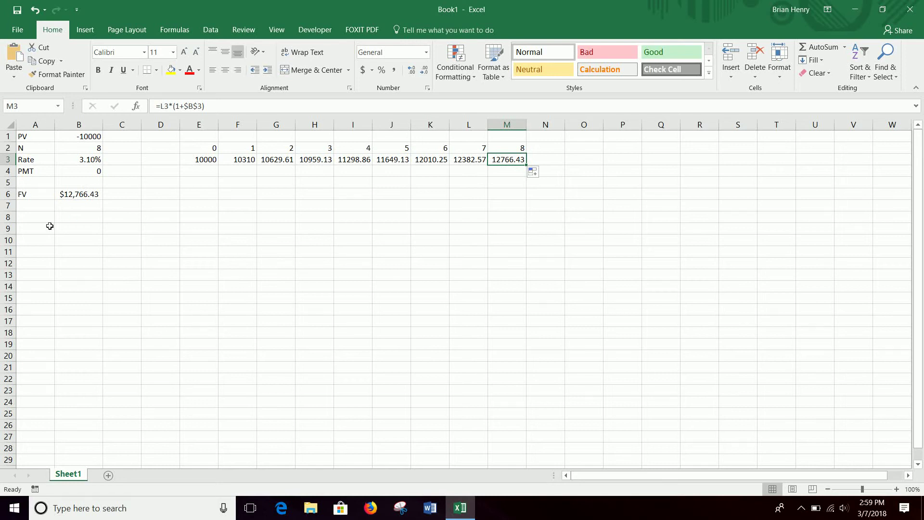
# - Copy the A1:B6 input block and paste it at A11
pyautogui.moveTo(28, 135); pyautogui.dragTo(74, 194)
pyautogui.hotkey('ctrl', 'c')
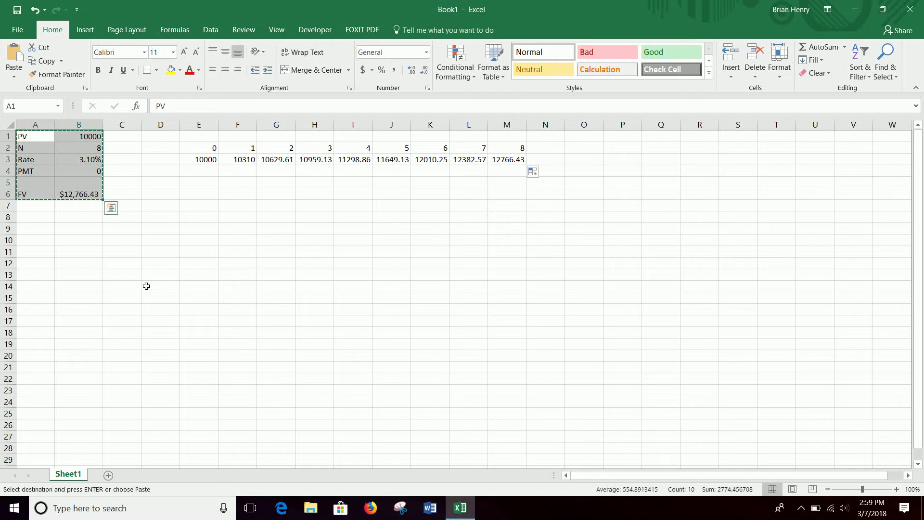
pyautogui.click(36, 228)
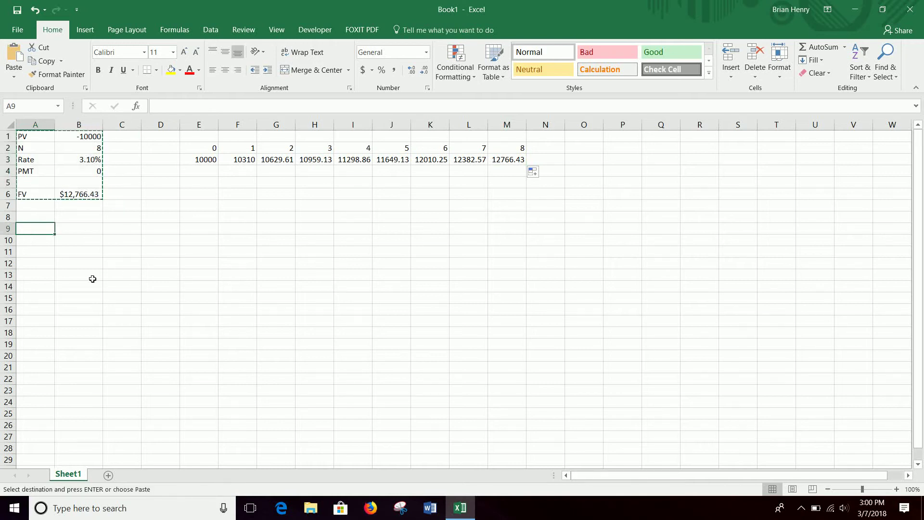
pyautogui.click(41, 248)
pyautogui.hotkey('ctrl', 'v')
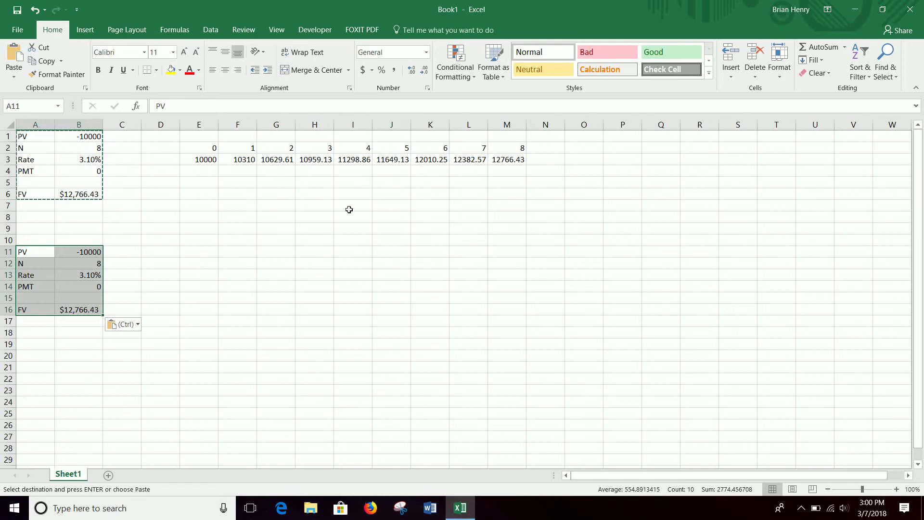
pyautogui.click(81, 283)
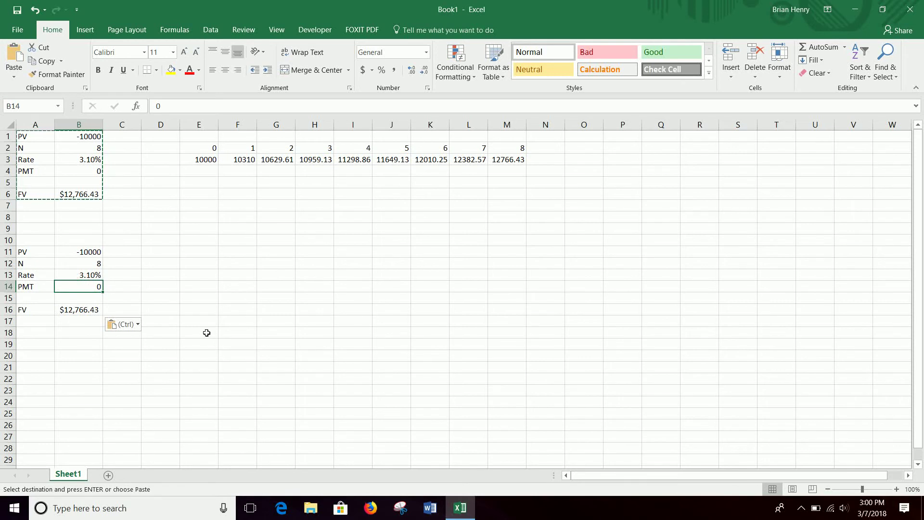
# - Set the copied block's PMT in B14 to -500, raising its FV to $17,228.40
pyautogui.write('-500')
pyautogui.press('Return')
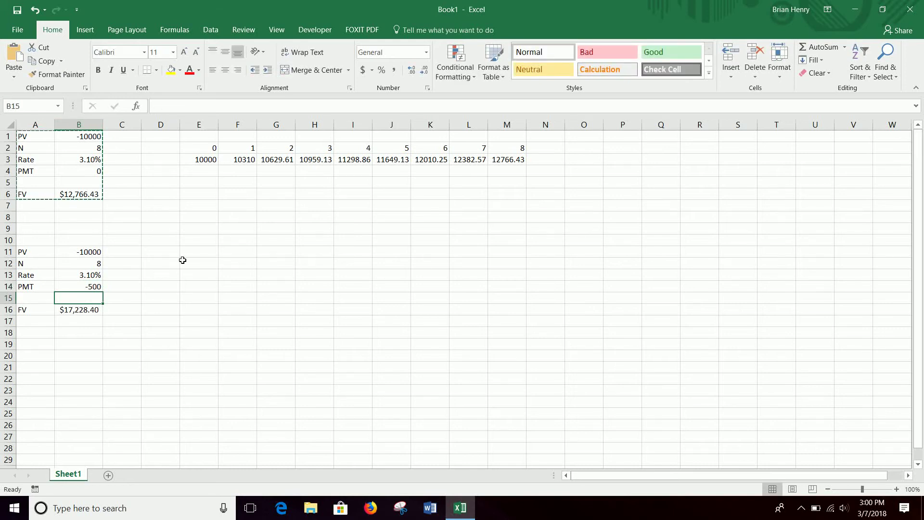
pyautogui.moveTo(210, 147); pyautogui.dragTo(502, 163)
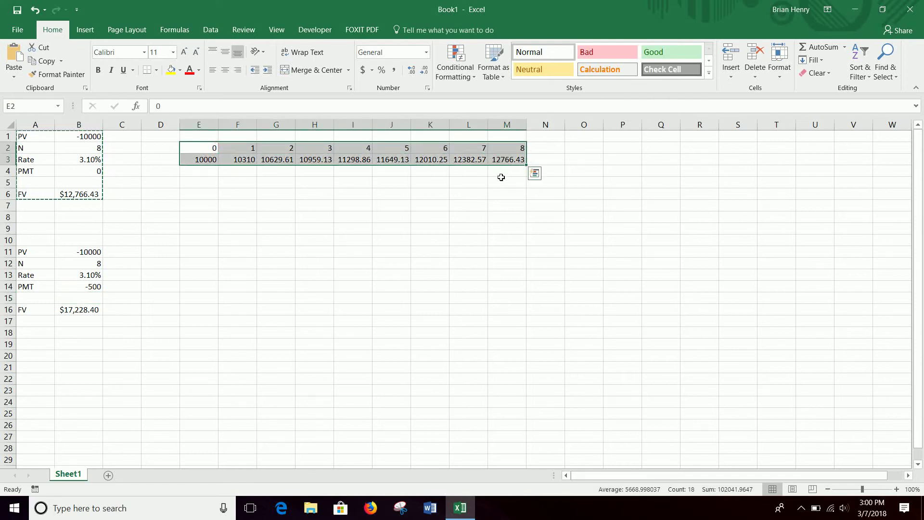
# - Paste the copied E2:M3 timeline at E11
pyautogui.hotkey('ctrl', 'c')
pyautogui.click(212, 251)
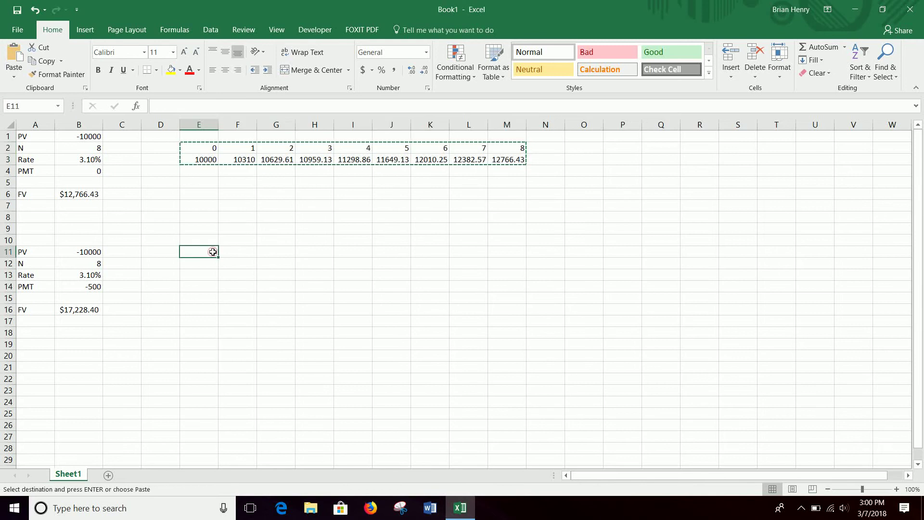
pyautogui.hotkey('ctrl', 'v')
# - Inspect B16's =FV(B13,B12,B14,B11) result against the original FV in B6
pyautogui.click(84, 309)
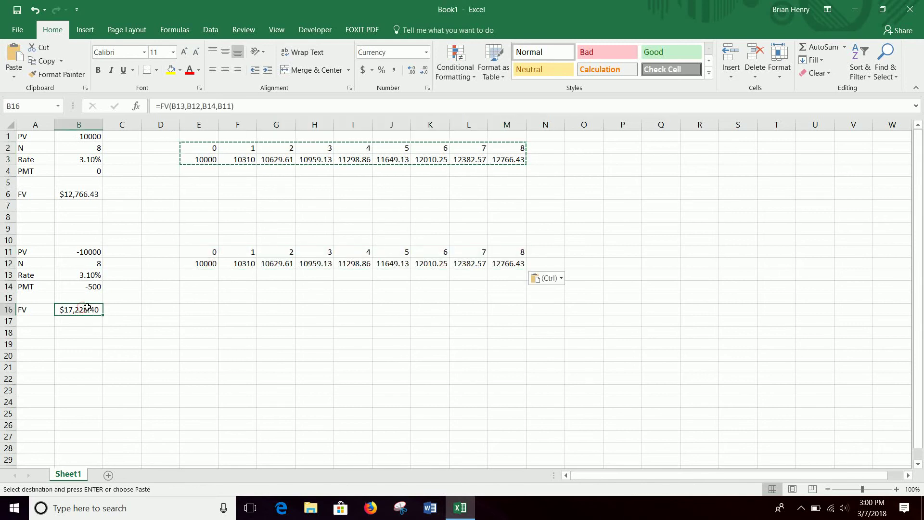
pyautogui.doubleClick(87, 308)
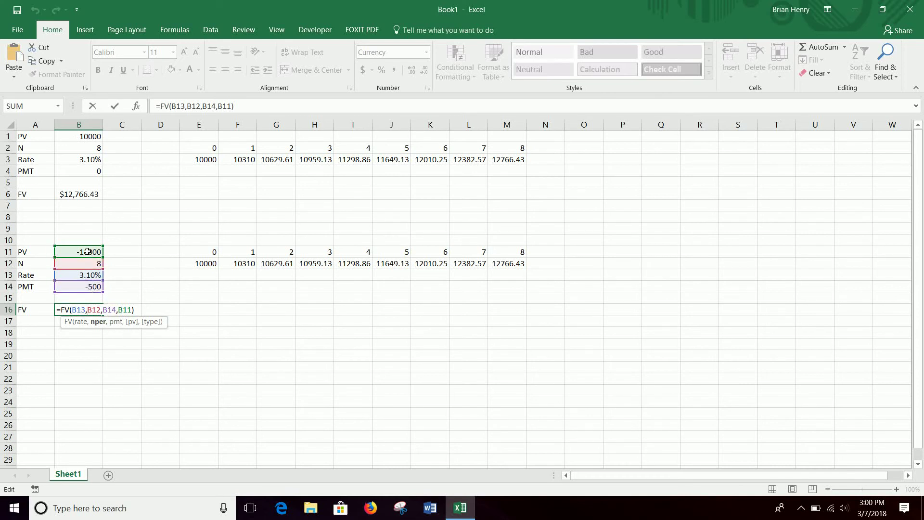
pyautogui.press('Return')
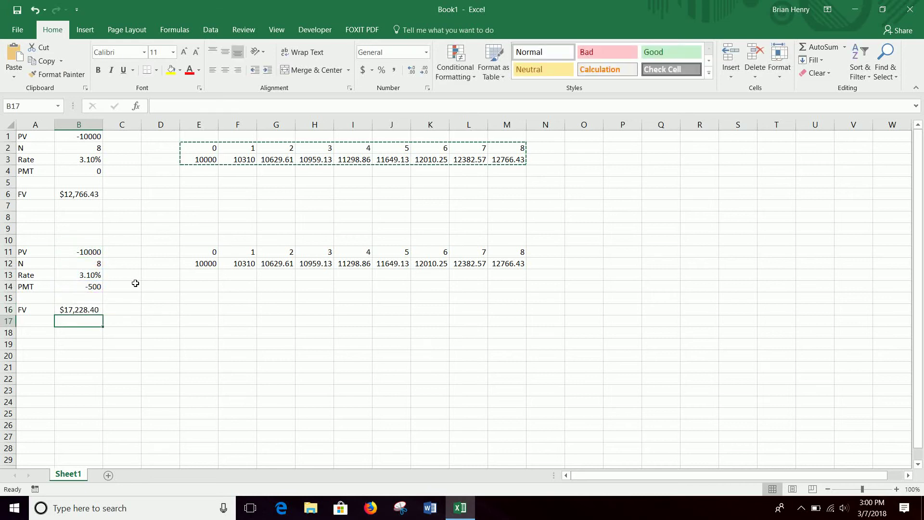
pyautogui.click(78, 309)
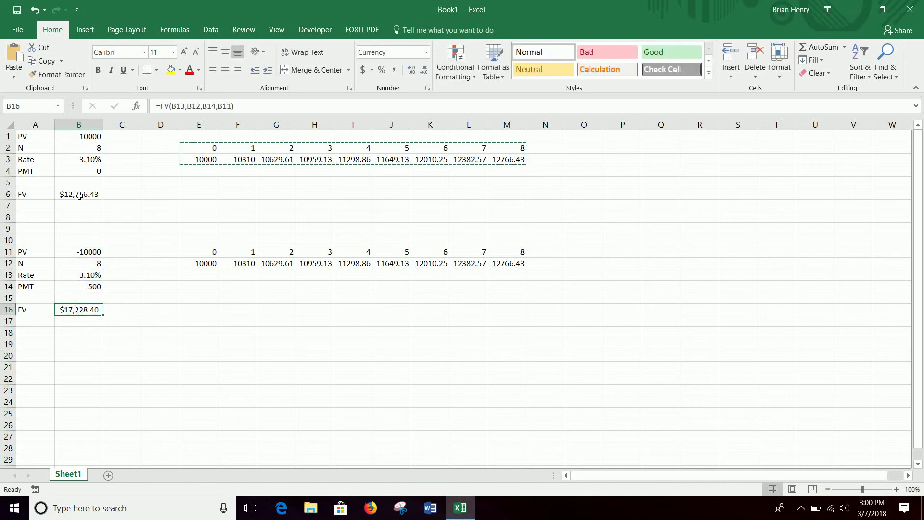
pyautogui.press('Escape')
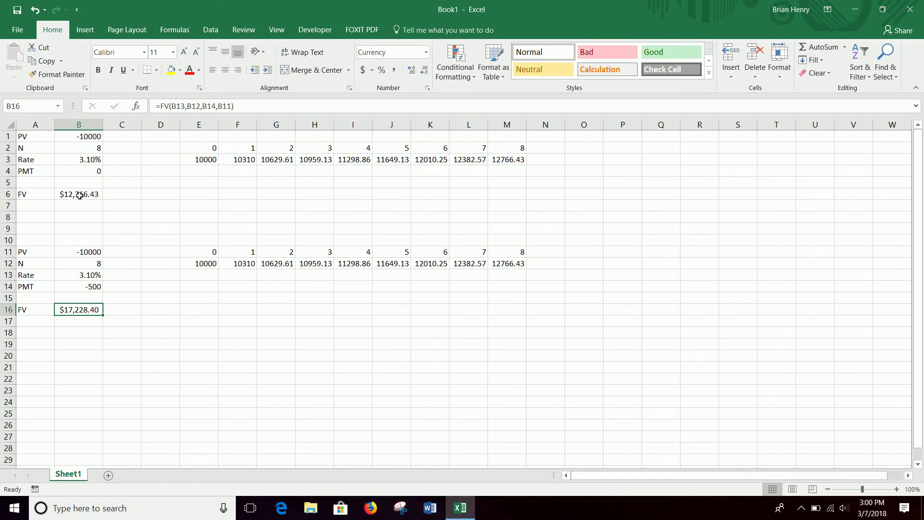
pyautogui.click(79, 196)
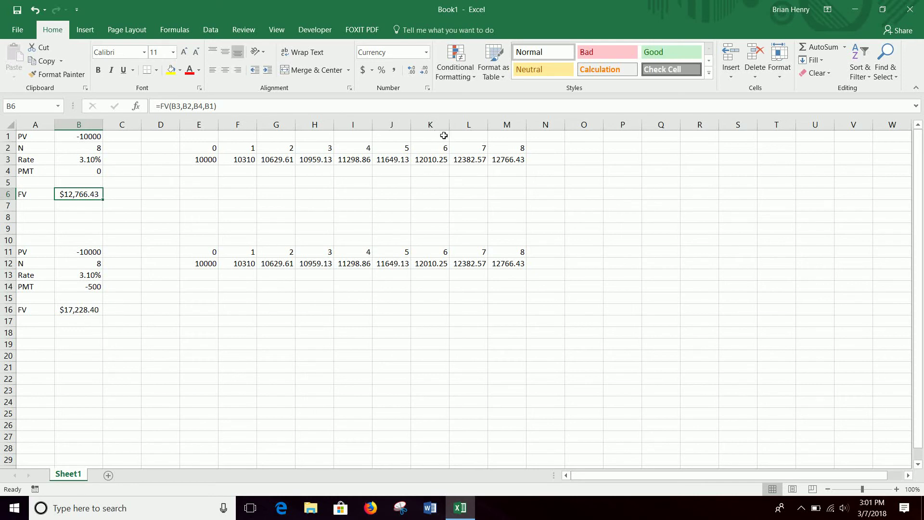
# - Add the 500 payment to row 12's period 1 formula and fill it across to period 8
pyautogui.click(508, 153)
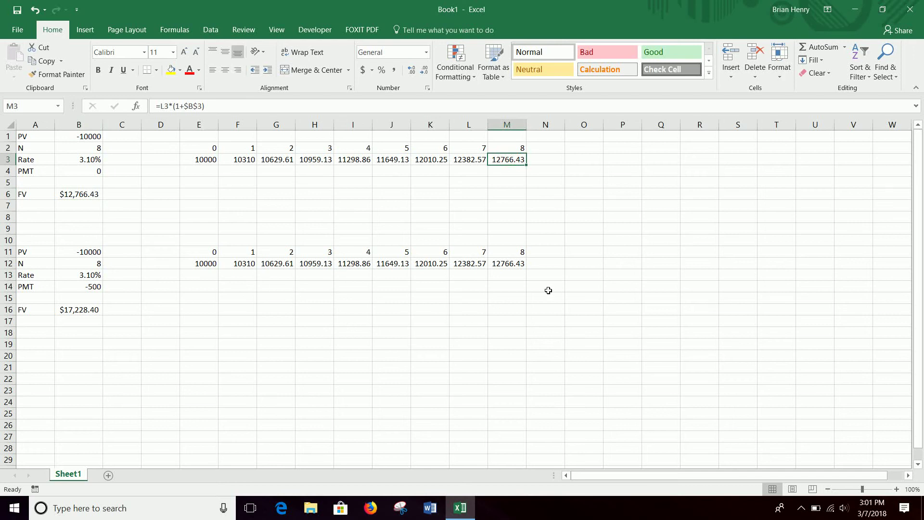
pyautogui.click(238, 268)
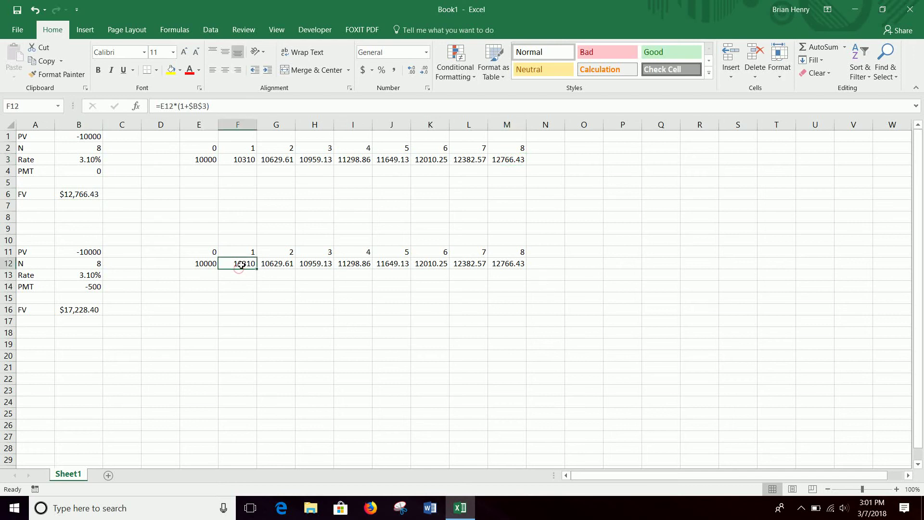
pyautogui.doubleClick(239, 267)
pyautogui.click(284, 264)
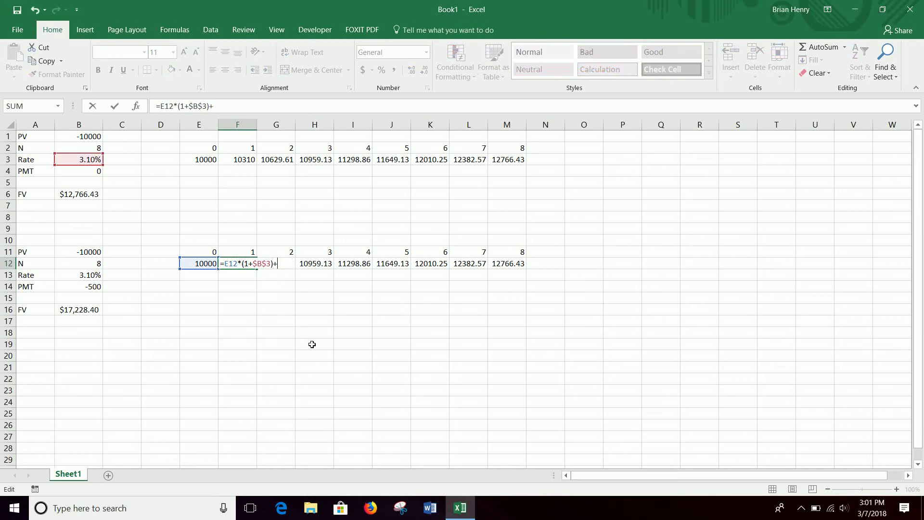
pyautogui.press('Return')
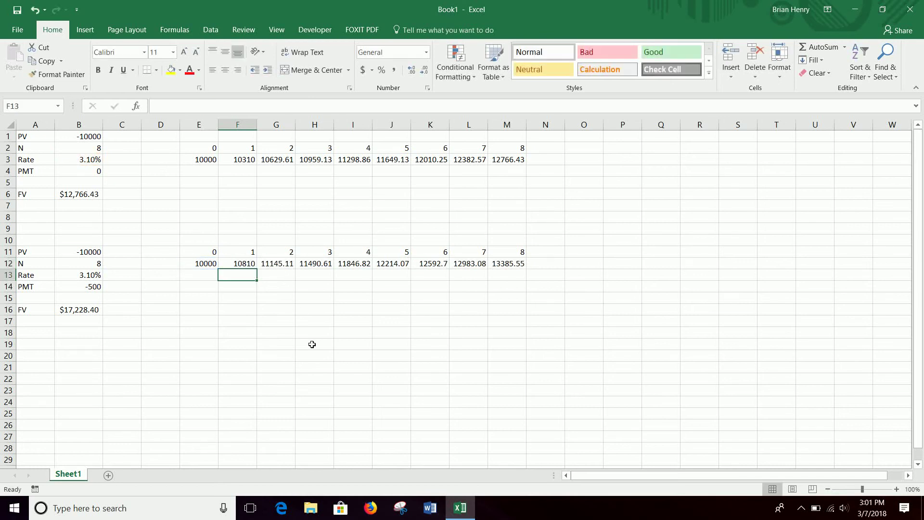
pyautogui.press('Up')
pyautogui.hotkey('ctrl', 'shift', 'Right')
pyautogui.hotkey('ctrl', 'r')
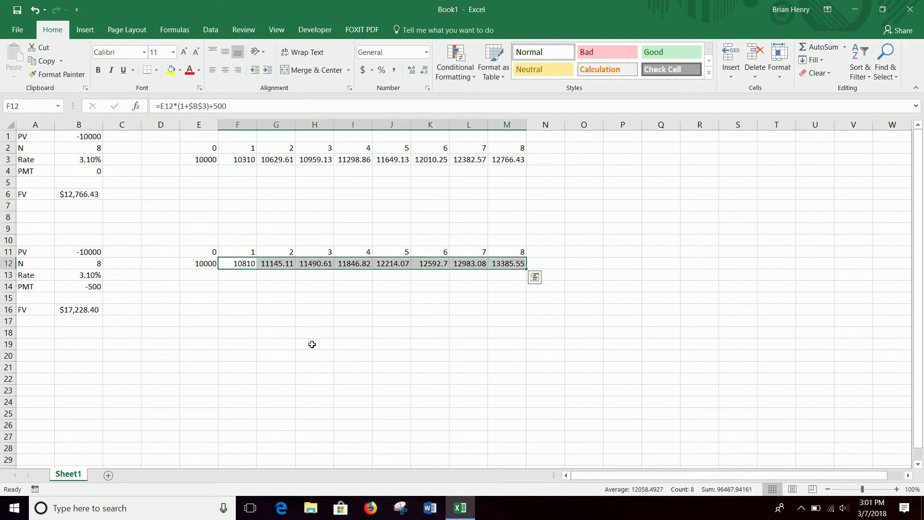
# - Compare the results, then undo back to plain compounding ending at 12766.43
pyautogui.click(67, 309)
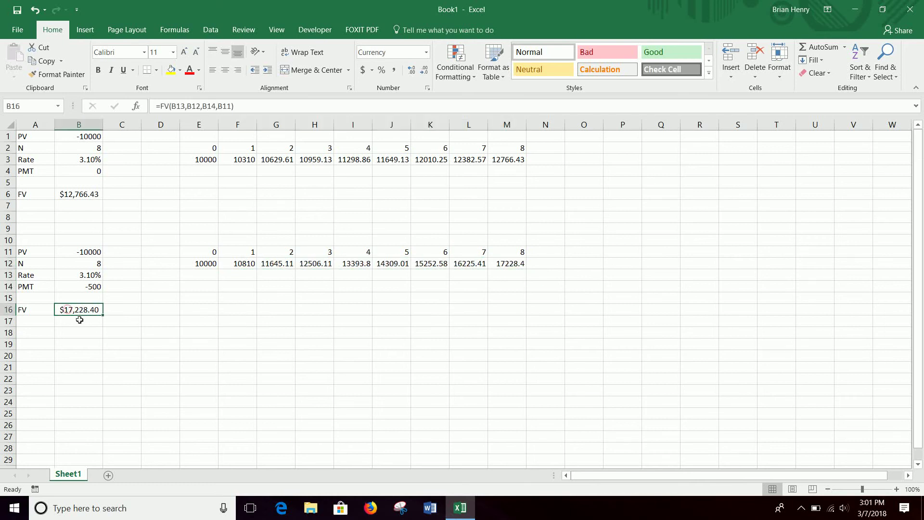
pyautogui.click(513, 264)
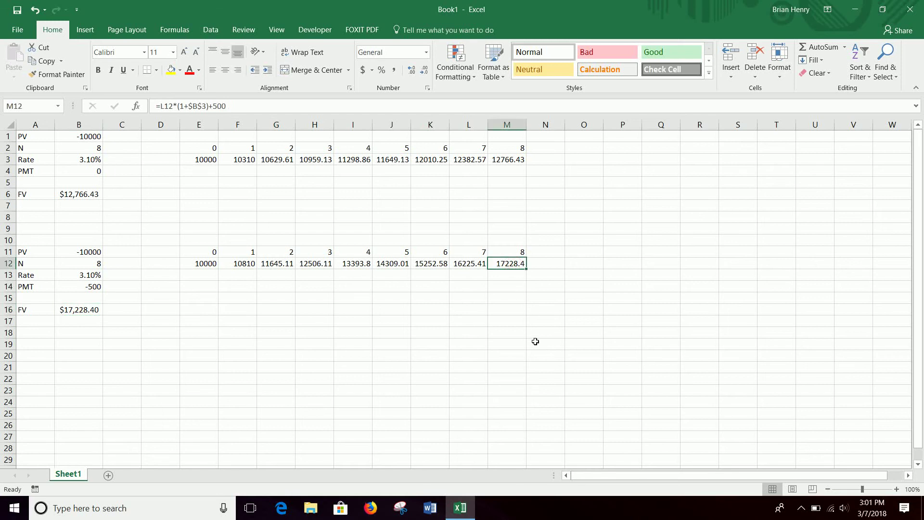
pyautogui.hotkey('ctrl', 'z')
pyautogui.hotkey('ctrl', 'z')
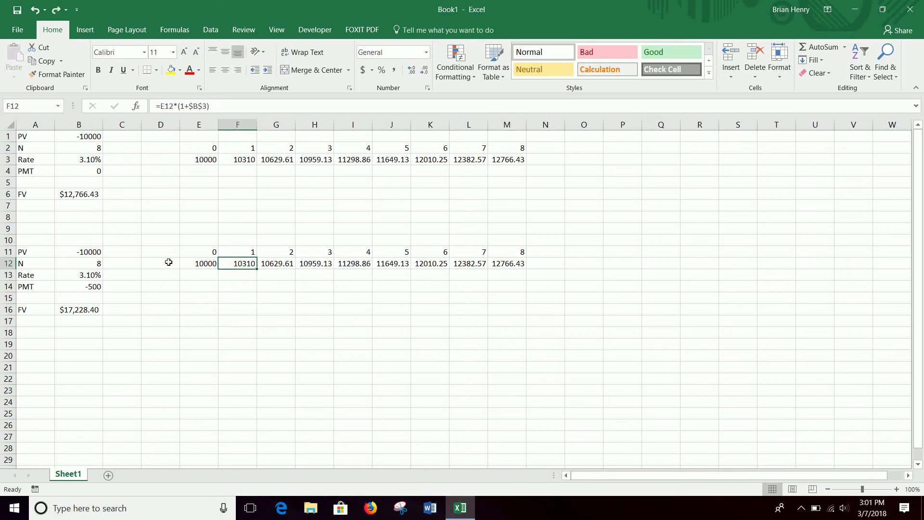
pyautogui.click(170, 262)
# - Label D13 'Payment' and D12 'Principal'
pyautogui.press('Down')
pyautogui.write('Payment')
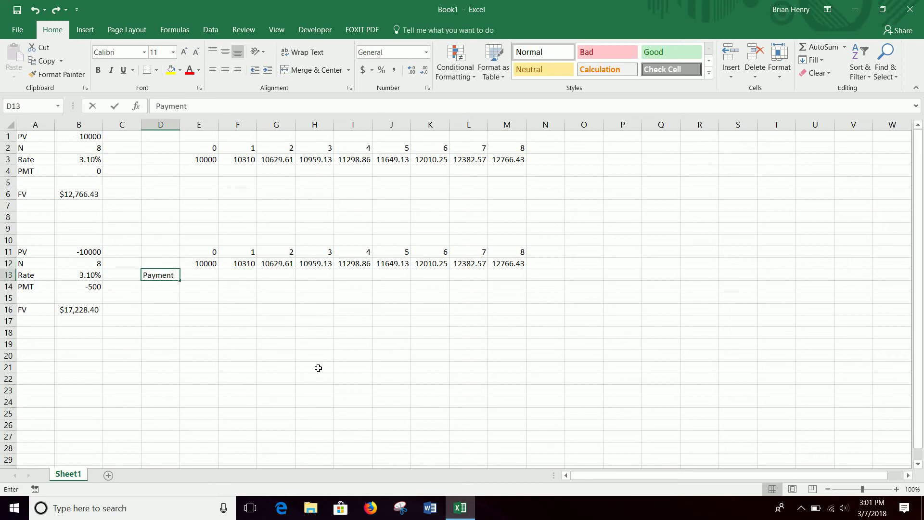
pyautogui.press('Up')
pyautogui.write('Principal')
pyautogui.press('Right')
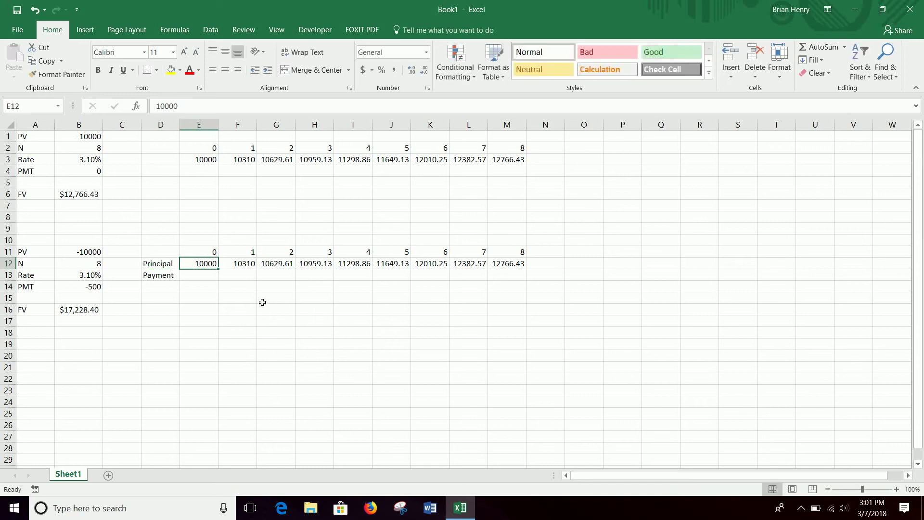
# - Enter a 500 payment in F13 and link G13 to it with =F13
pyautogui.press('Down')
pyautogui.press('Right')
pyautogui.write('5')
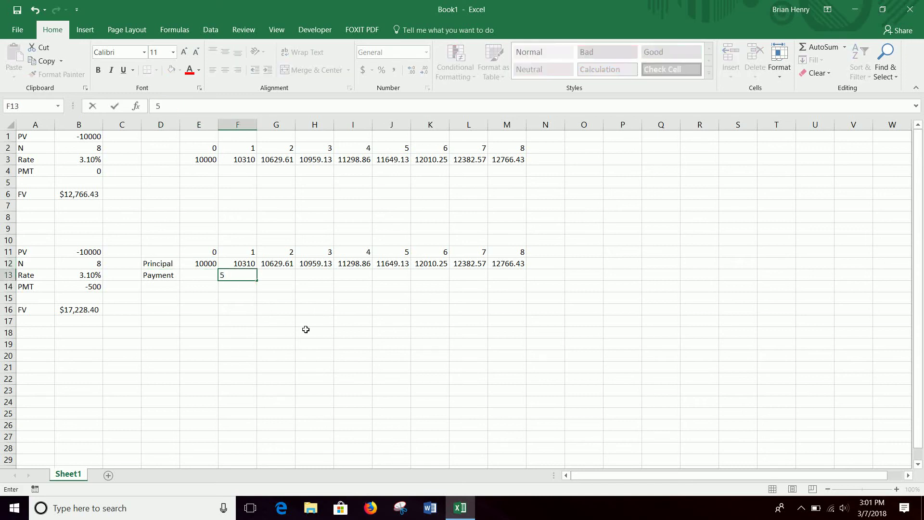
pyautogui.write('00')
pyautogui.press('Right')
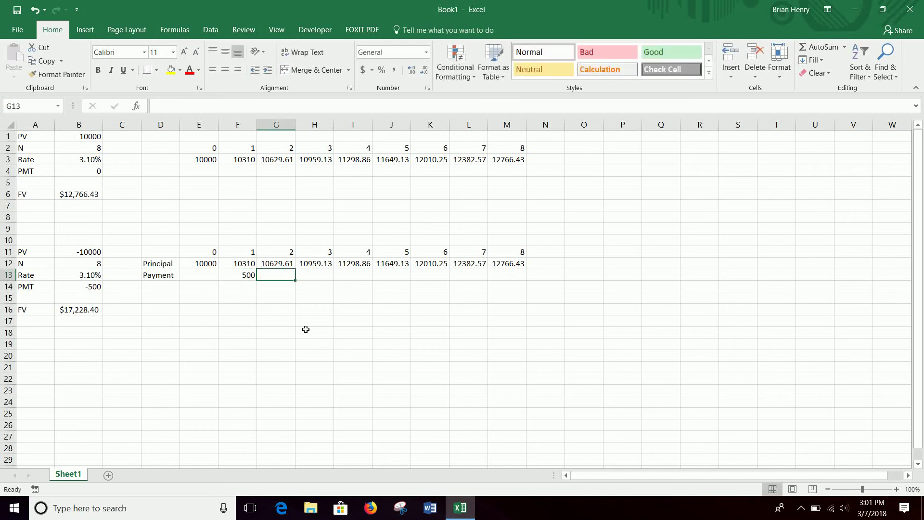
pyautogui.write('=F13')
pyautogui.press('Right')
pyautogui.press('Up')
pyautogui.press('Down')
pyautogui.press('Left')
# - Fill the payment through period 8, clearing the extra value in N13
pyautogui.moveTo(295, 280); pyautogui.dragTo(553, 296)
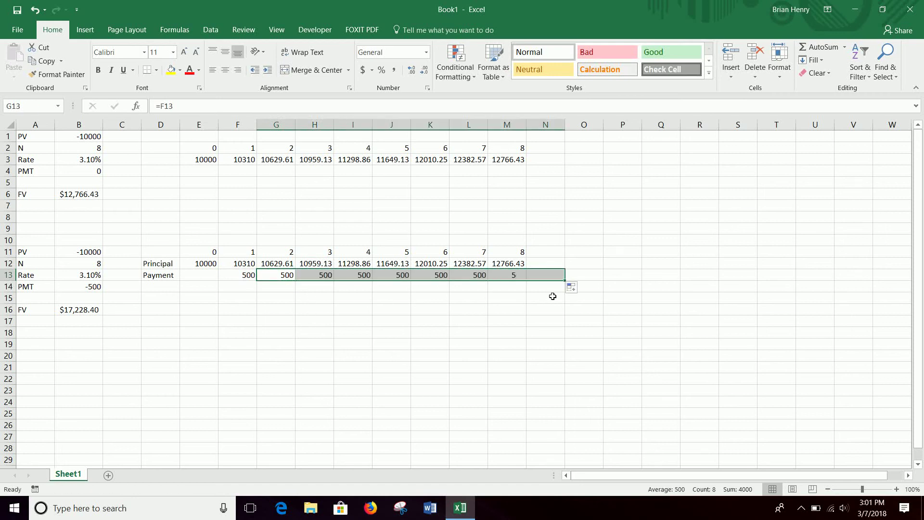
pyautogui.click(555, 278)
pyautogui.press('Delete')
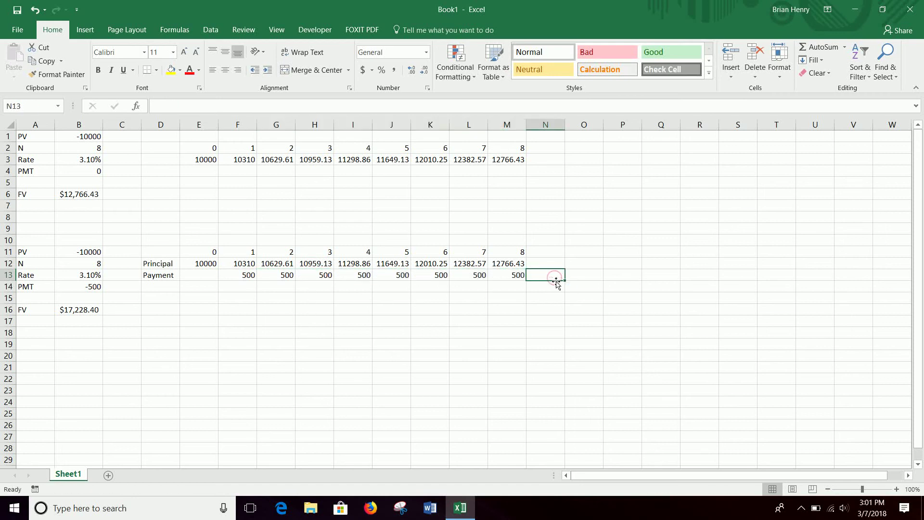
pyautogui.click(248, 264)
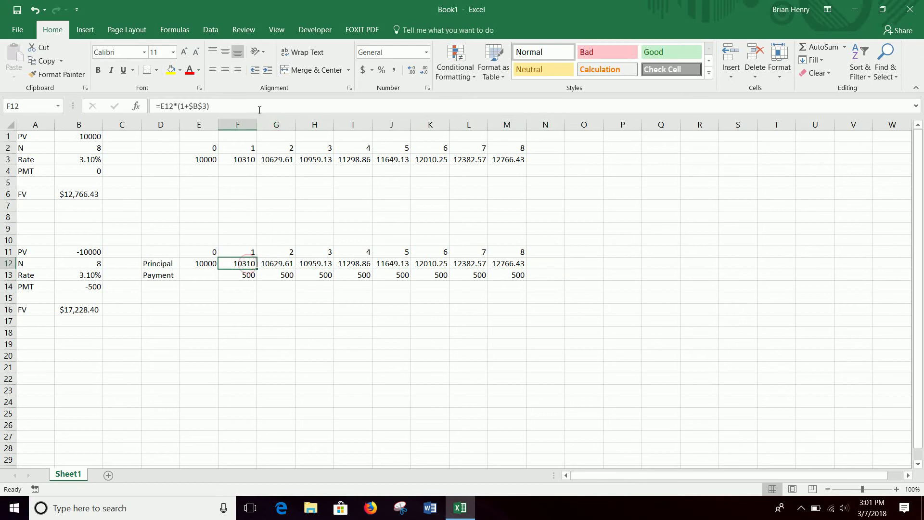
# - Change F12's formula to =E12*(1+$B$3)+F13 so period 1 adds its payment
pyautogui.press('F2')
pyautogui.write('+')
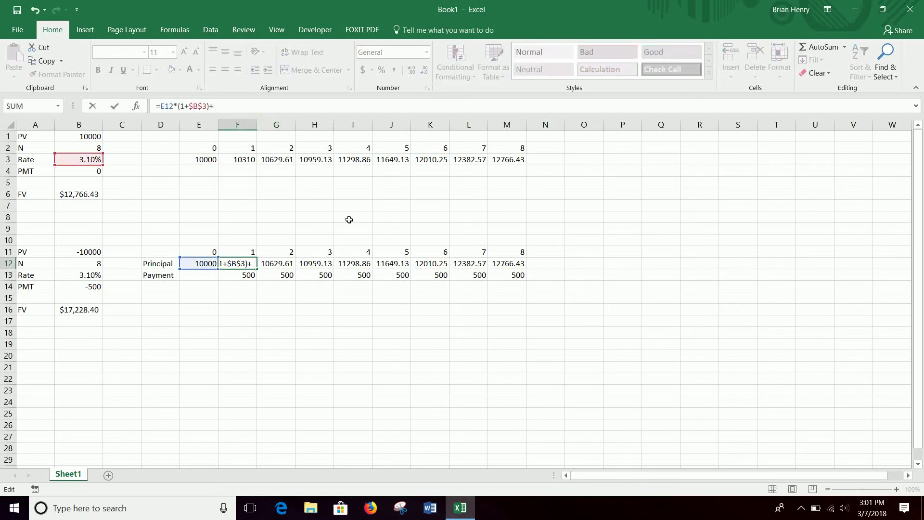
pyautogui.click(243, 275)
pyautogui.press('Return')
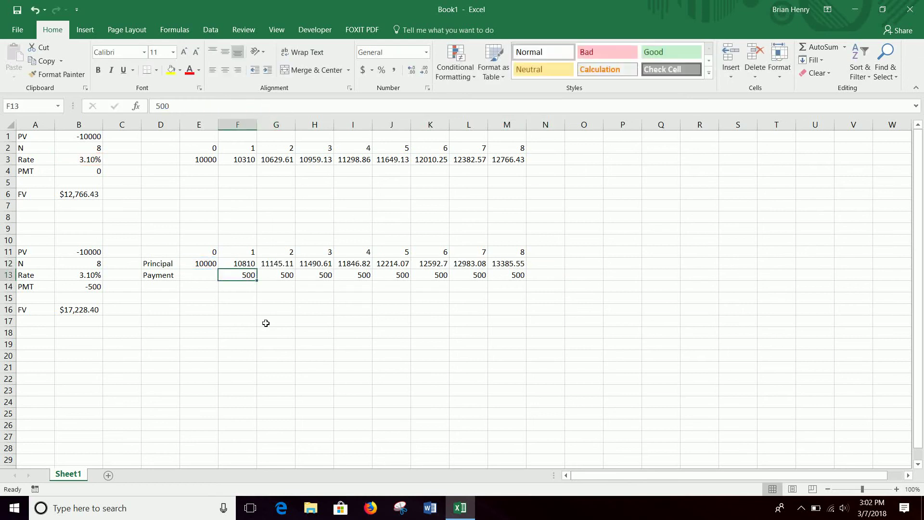
# - Fill the formula across to M12 and confirm period 8 matches B16's FV of $17,228.40
pyautogui.click(246, 263)
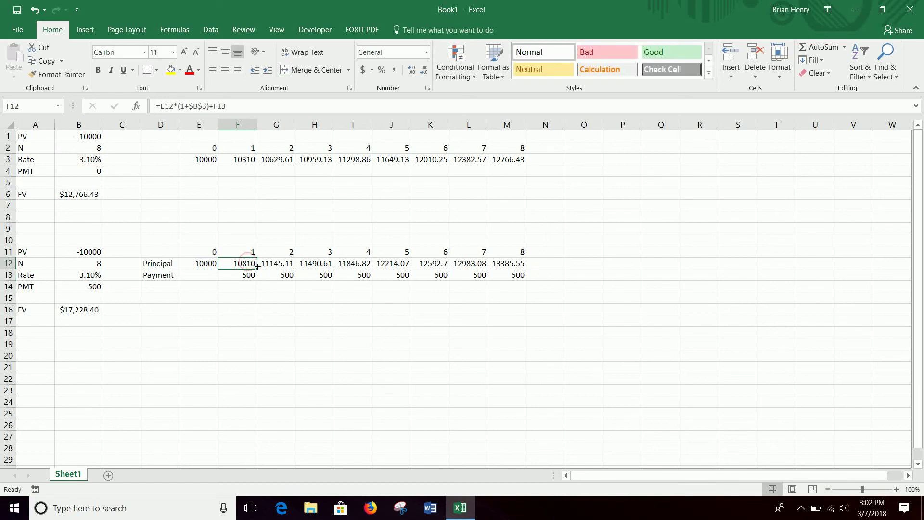
pyautogui.moveTo(258, 266); pyautogui.dragTo(527, 267)
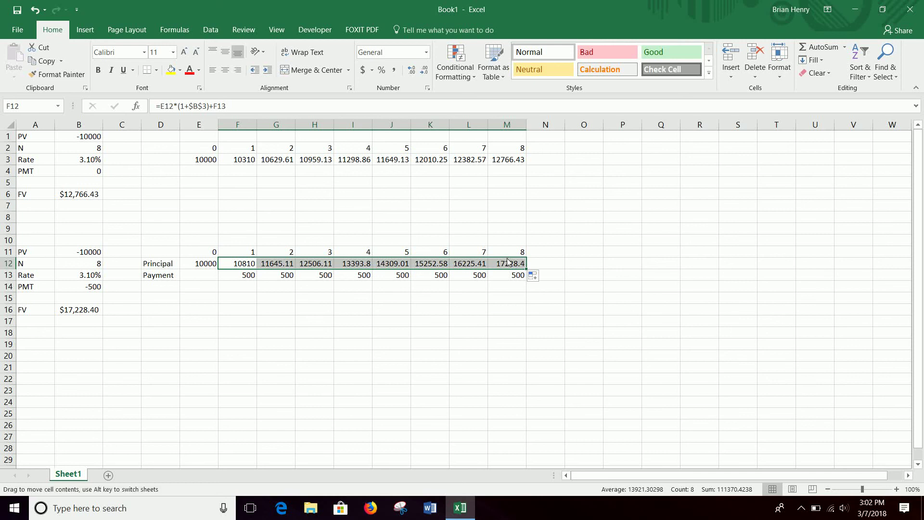
pyautogui.click(80, 311)
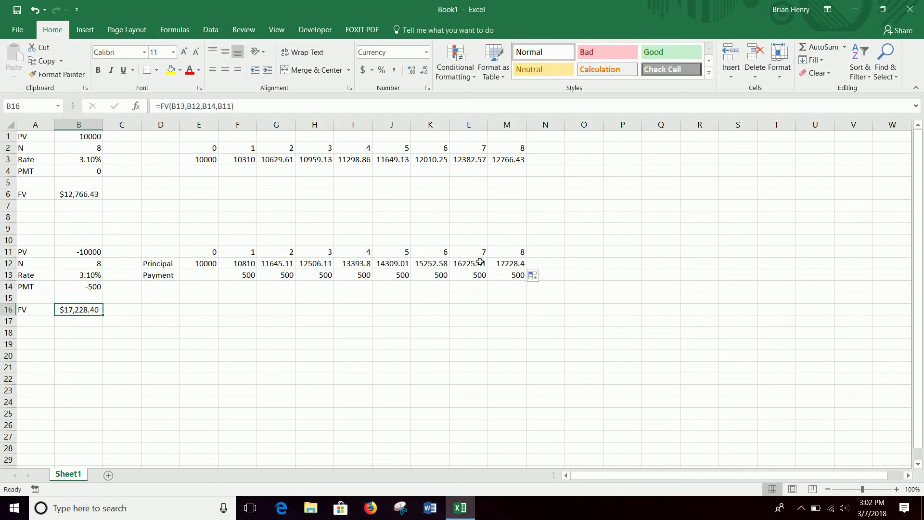
pyautogui.click(512, 264)
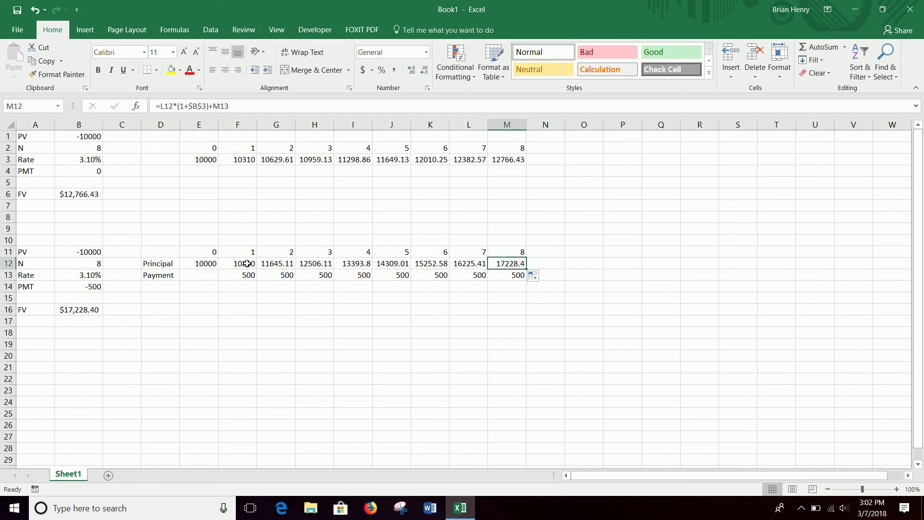
# - Compare both timelines' period 1 and 2 formulas, then show B16's =FV(B13,B12,B14,B11) arguments
pyautogui.click(243, 160)
pyautogui.click(243, 262)
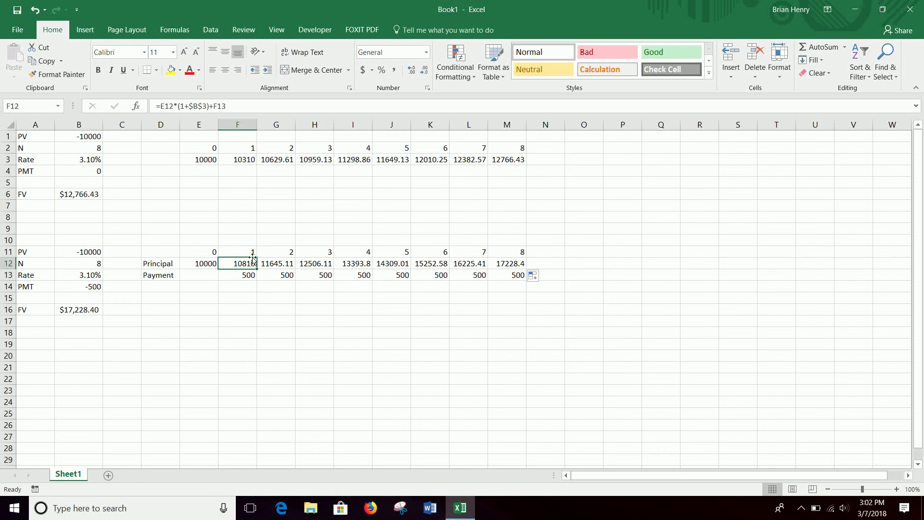
pyautogui.click(280, 260)
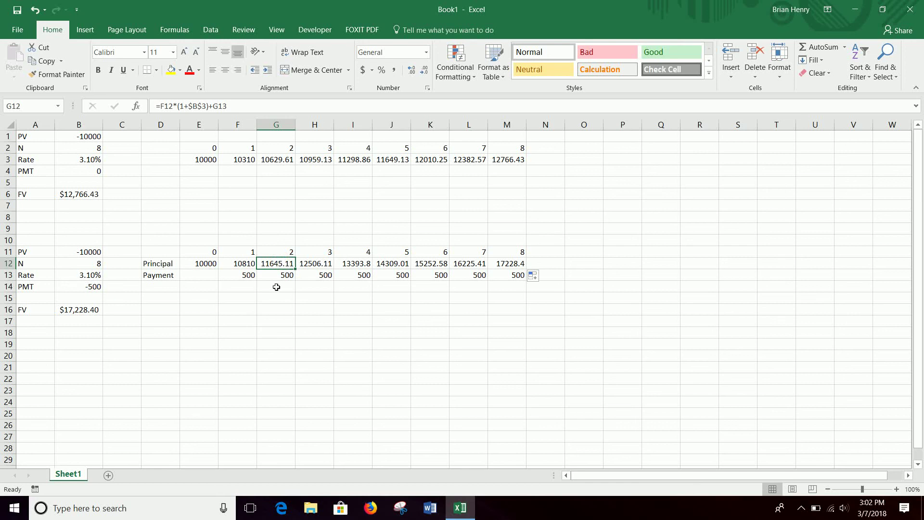
pyautogui.click(249, 266)
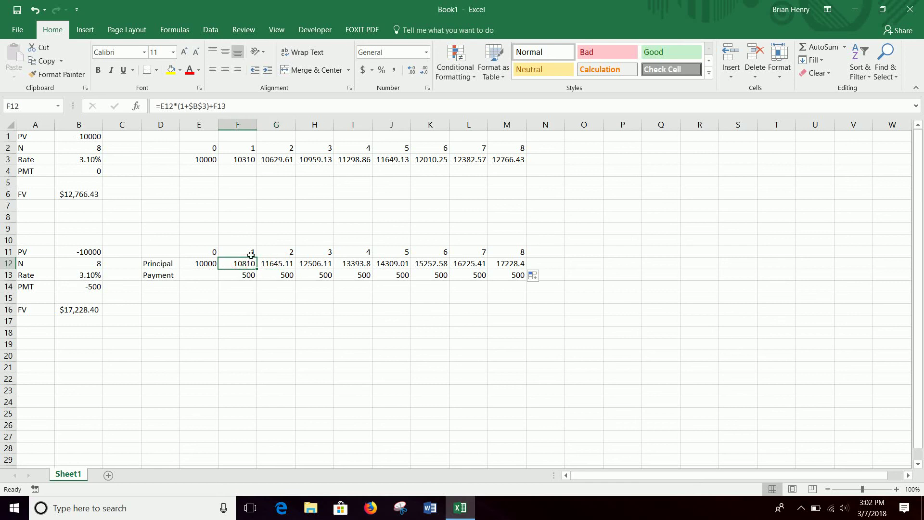
pyautogui.click(238, 161)
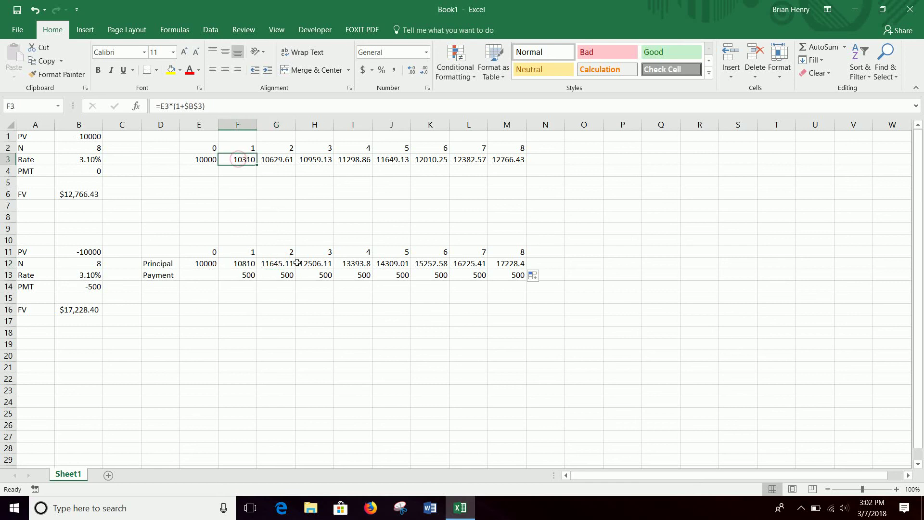
pyautogui.click(277, 264)
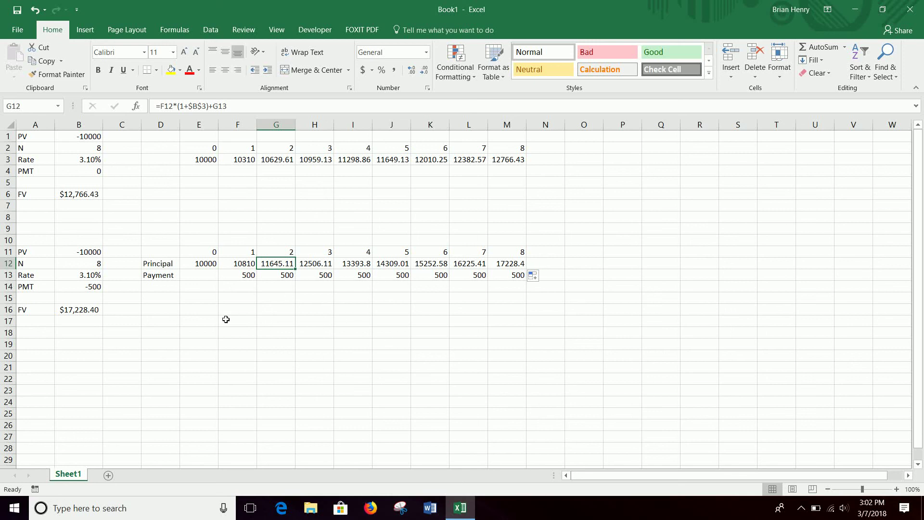
pyautogui.doubleClick(77, 310)
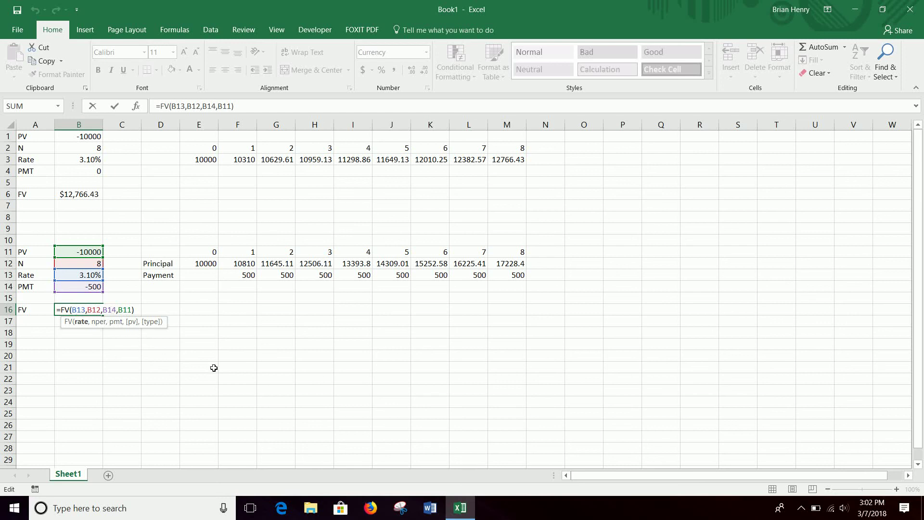
# - Review B16's FV arguments once more and leave it unchanged at $17,228.40
pyautogui.hotkey('ctrl', 'Return')
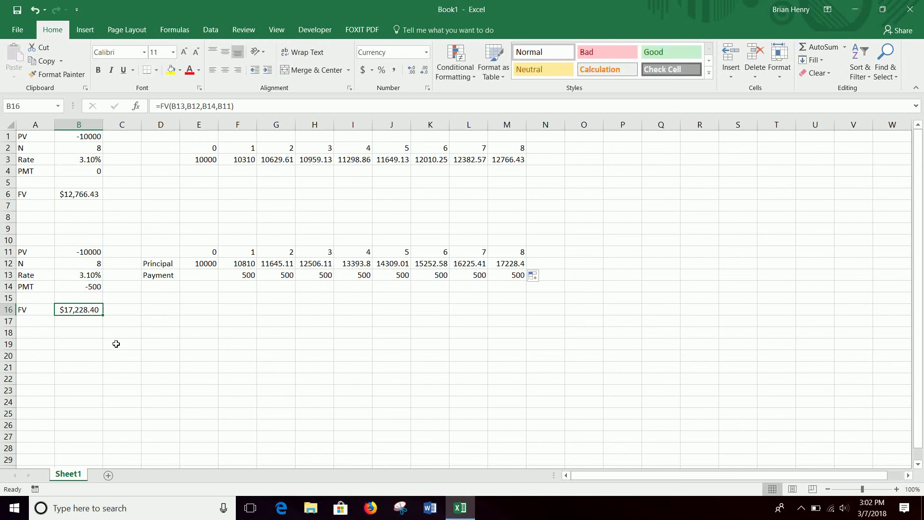
pyautogui.doubleClick(84, 309)
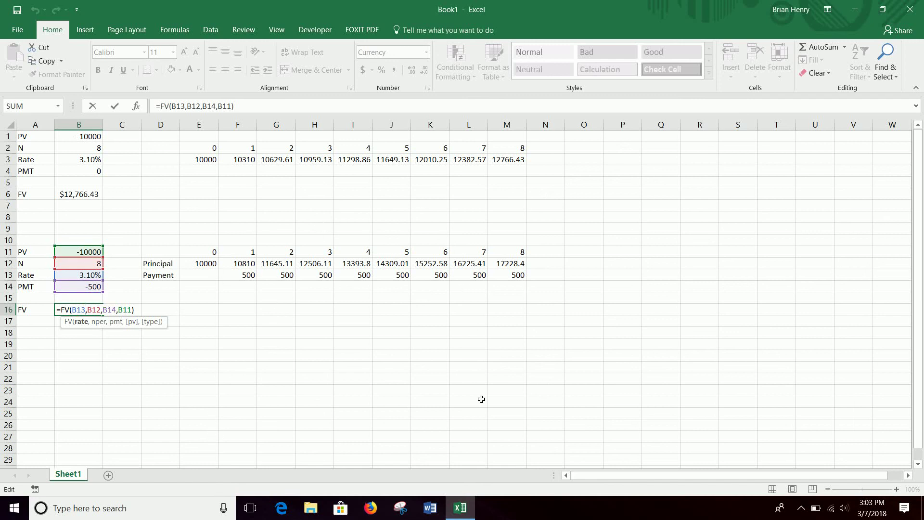
pyautogui.press('Escape')
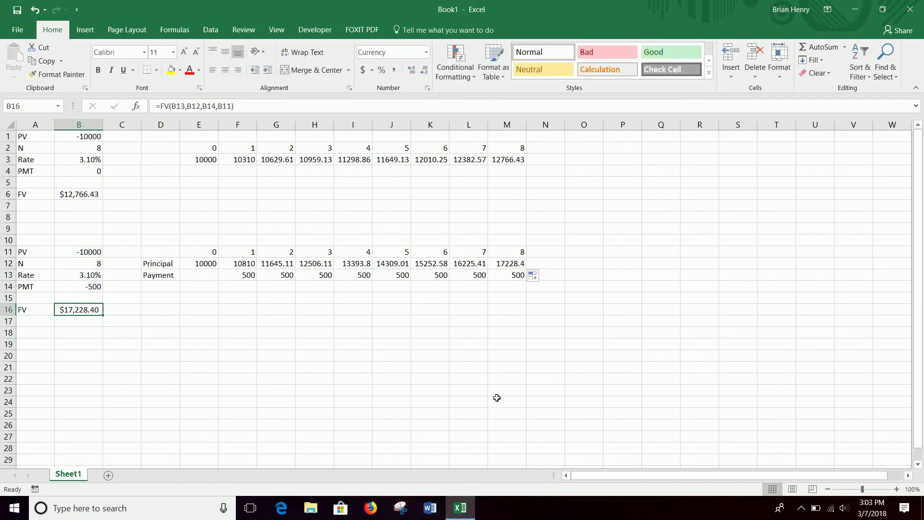